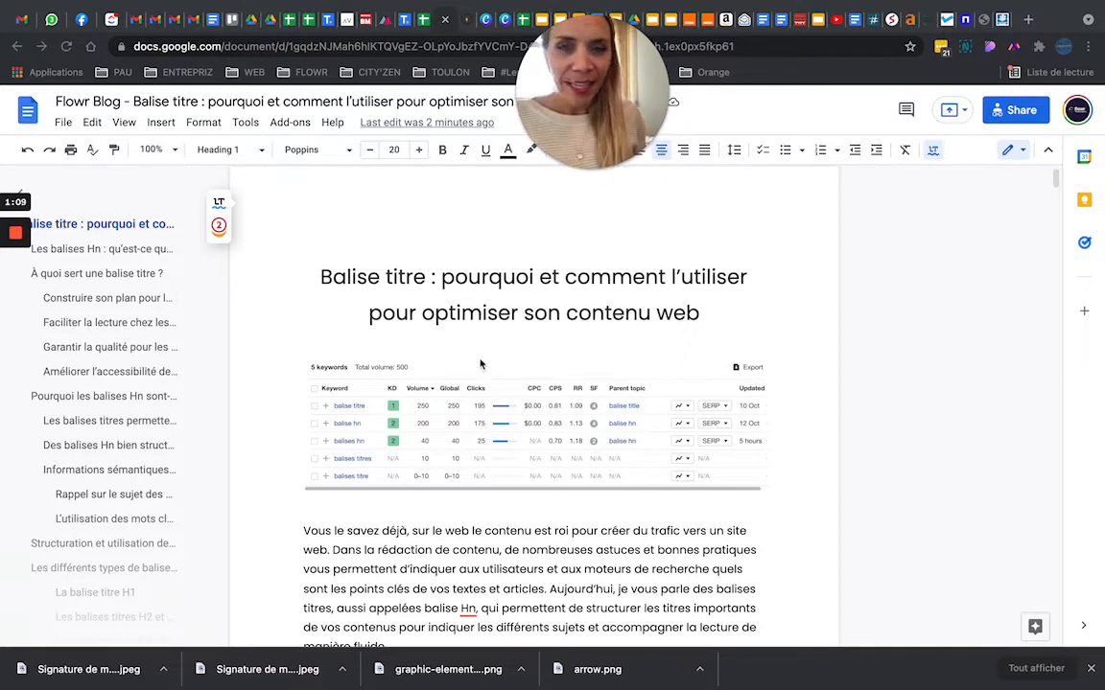
Examine the heading levels of the article's main title and the section title "Les balises Hn : qu'est-ce que c'est ?"
scroll(482, 364, down, 3)
scroll(481, 364, down, 7)
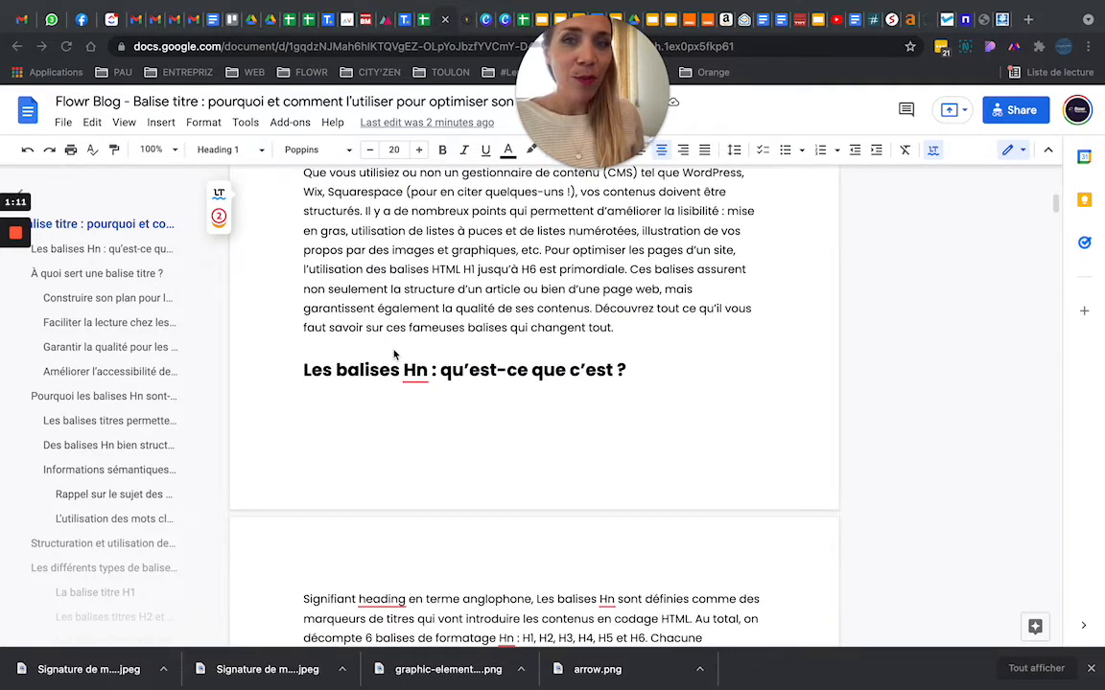
click(438, 372)
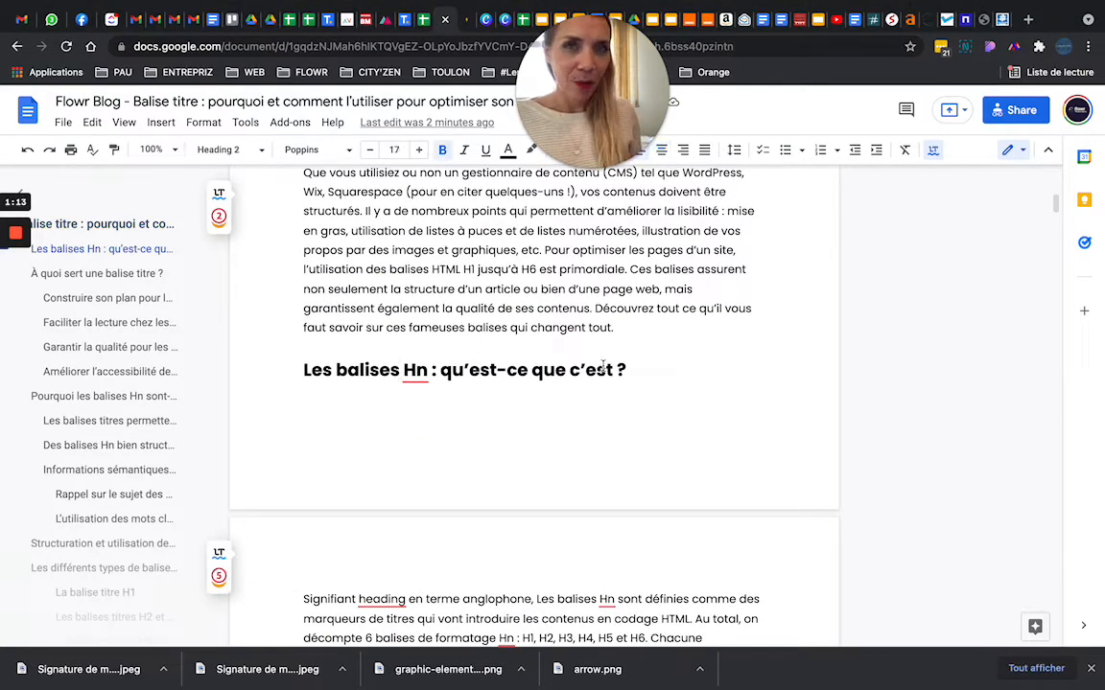
drag(678, 371, 239, 372)
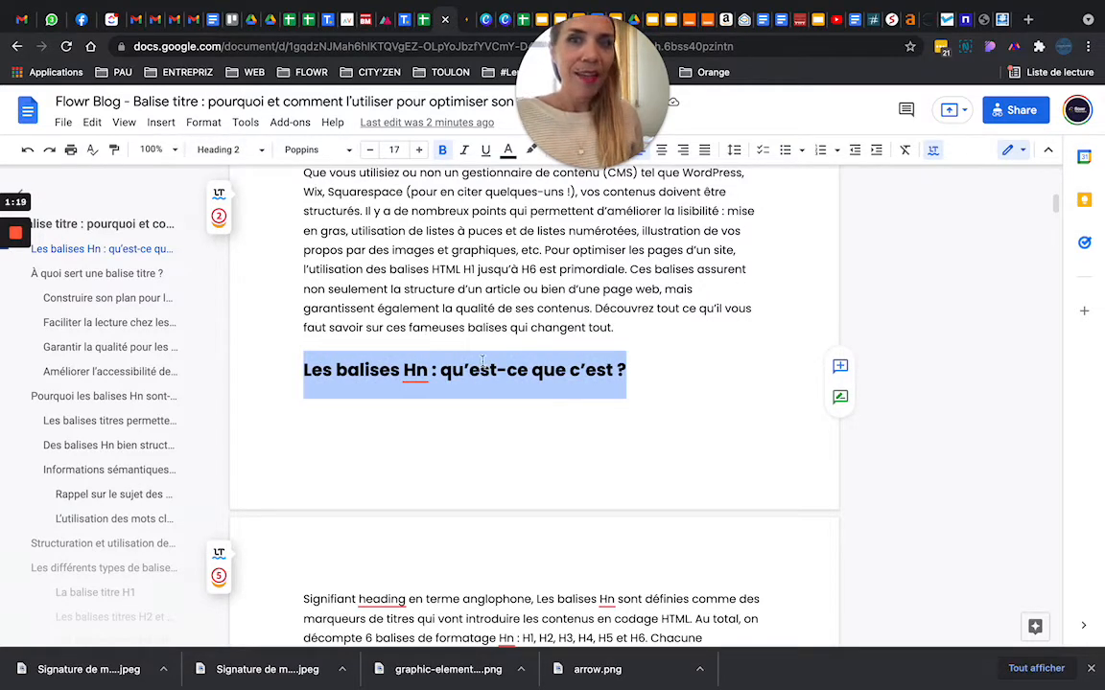
scroll(436, 335, up, 10)
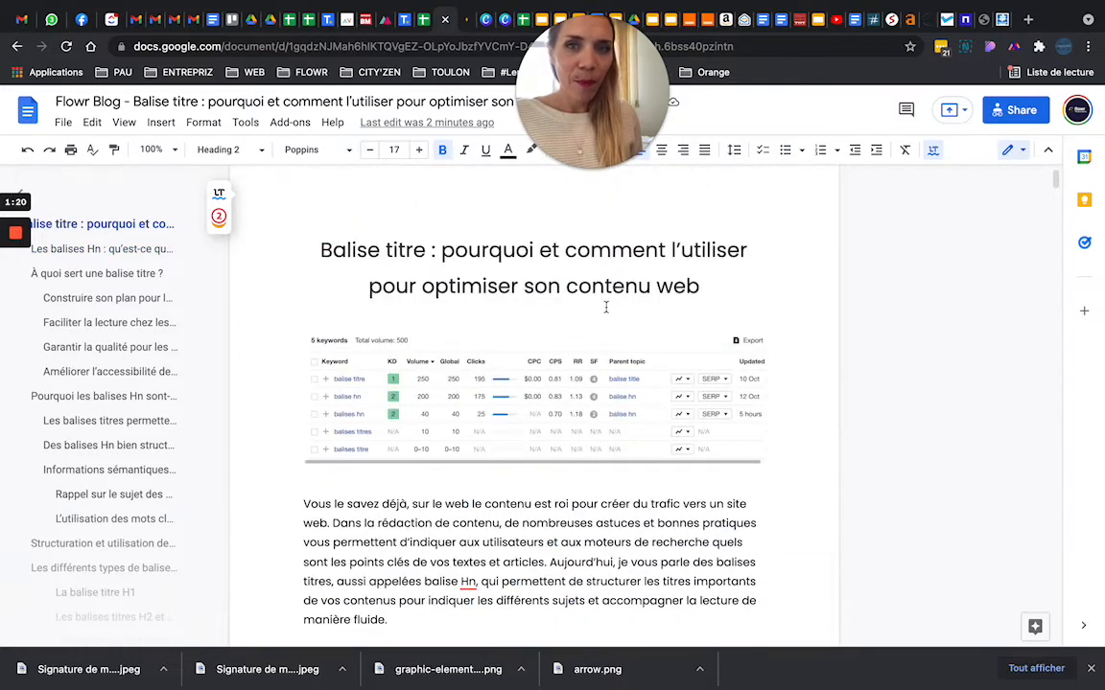
drag(710, 286, 305, 246)
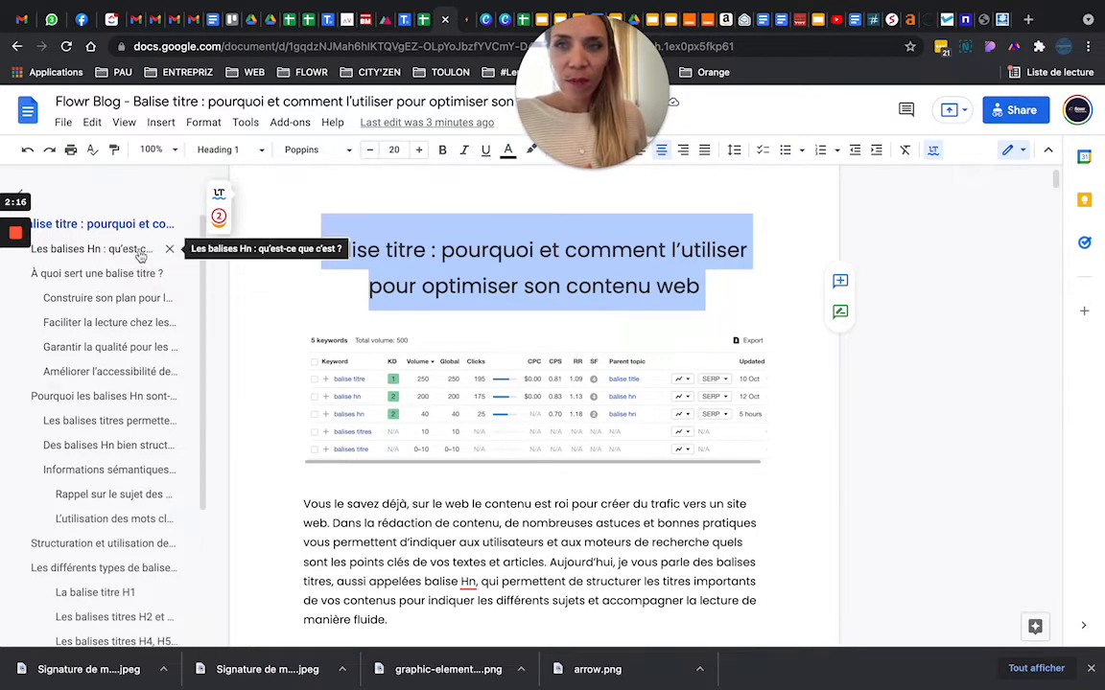
Go to the section "Pourquoi les balises Hn sont-elles importantes pour le SEO ?" and examine the heading styles of its first two subsection titles
click(94, 395)
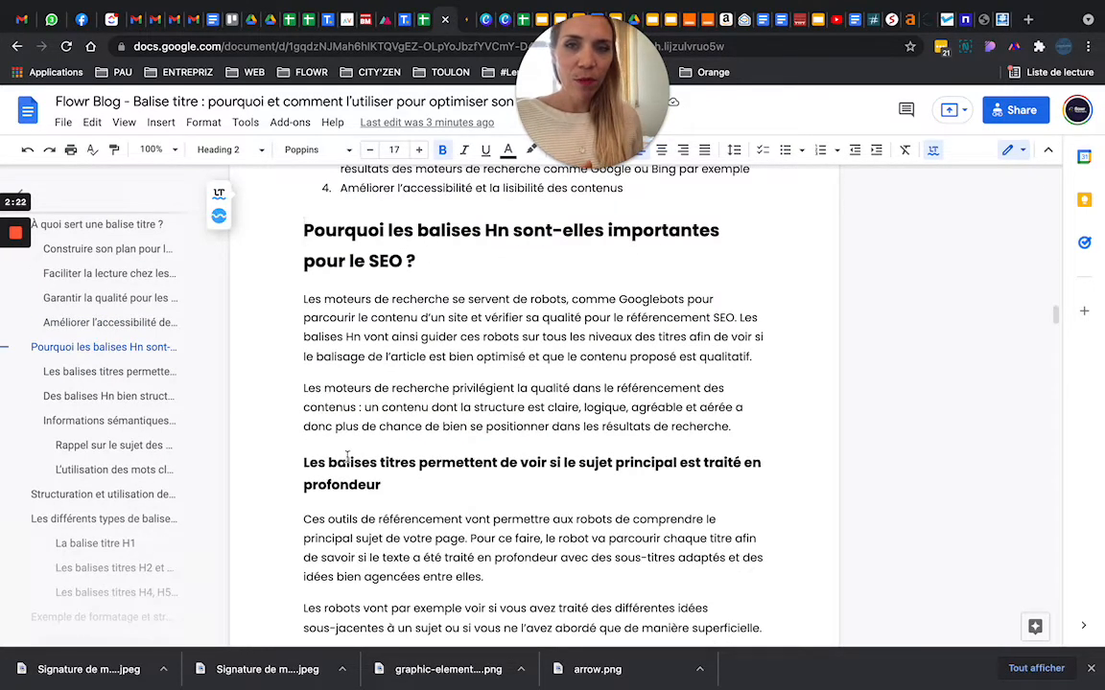
drag(440, 485, 281, 456)
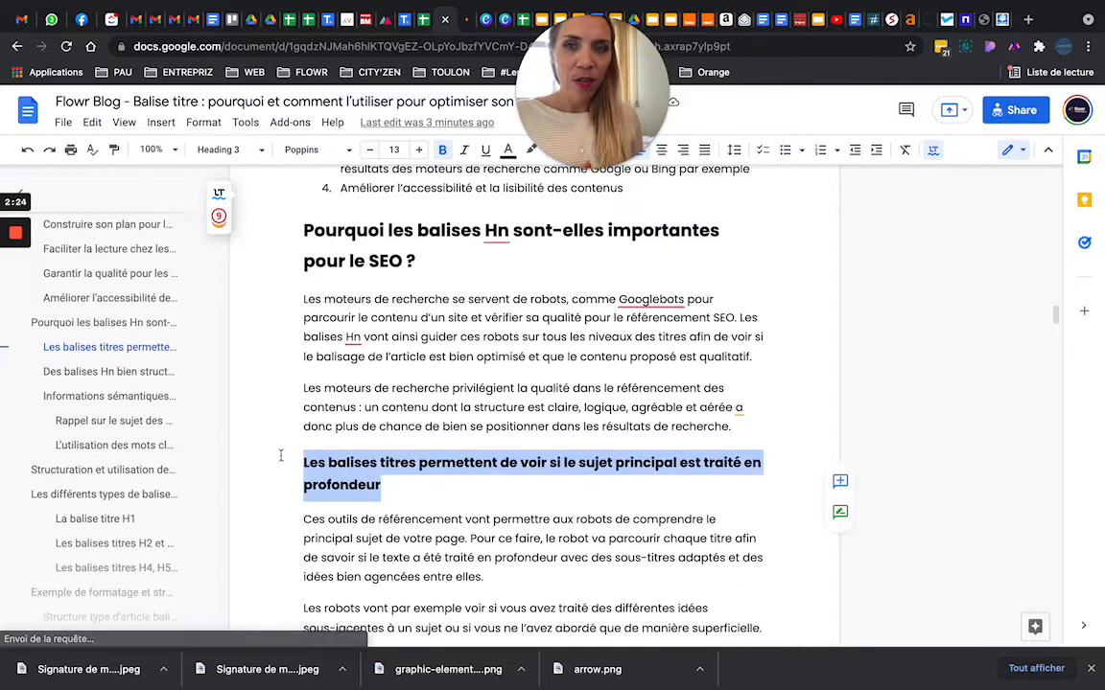
click(393, 463)
scroll(412, 446, down, 3)
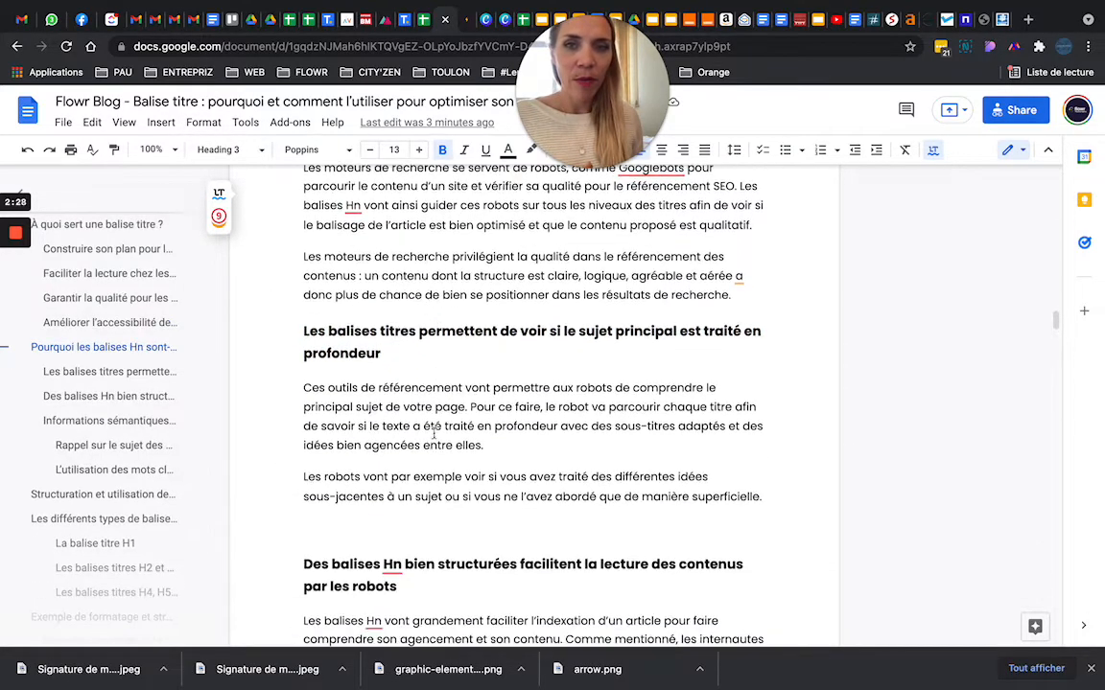
drag(407, 587, 288, 565)
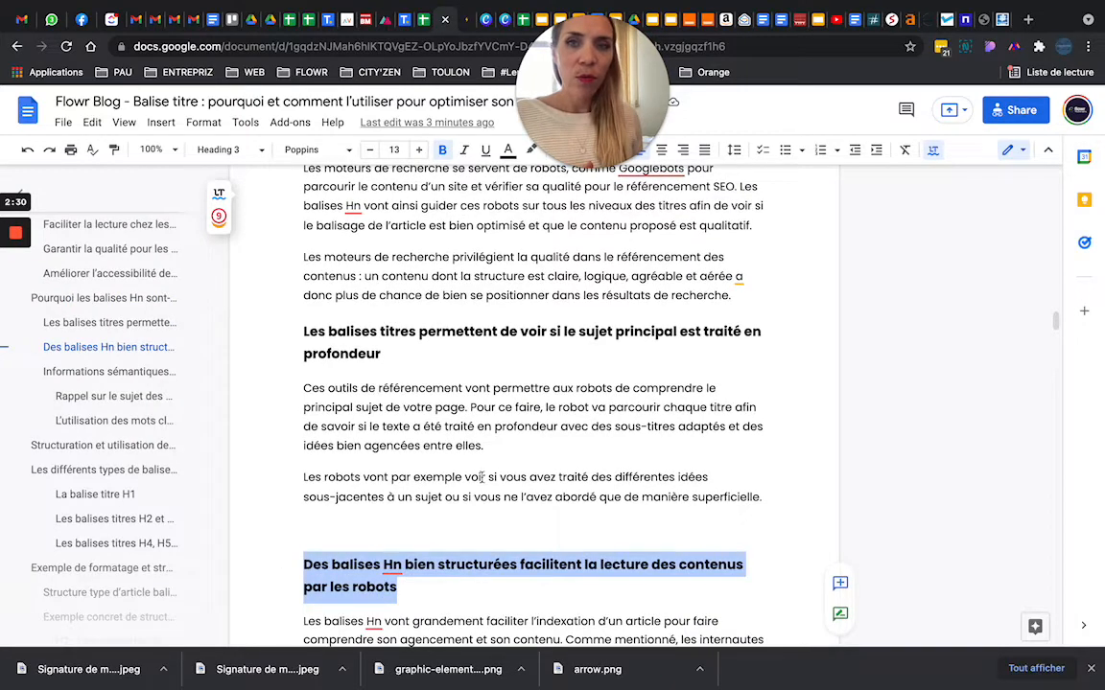
click(540, 496)
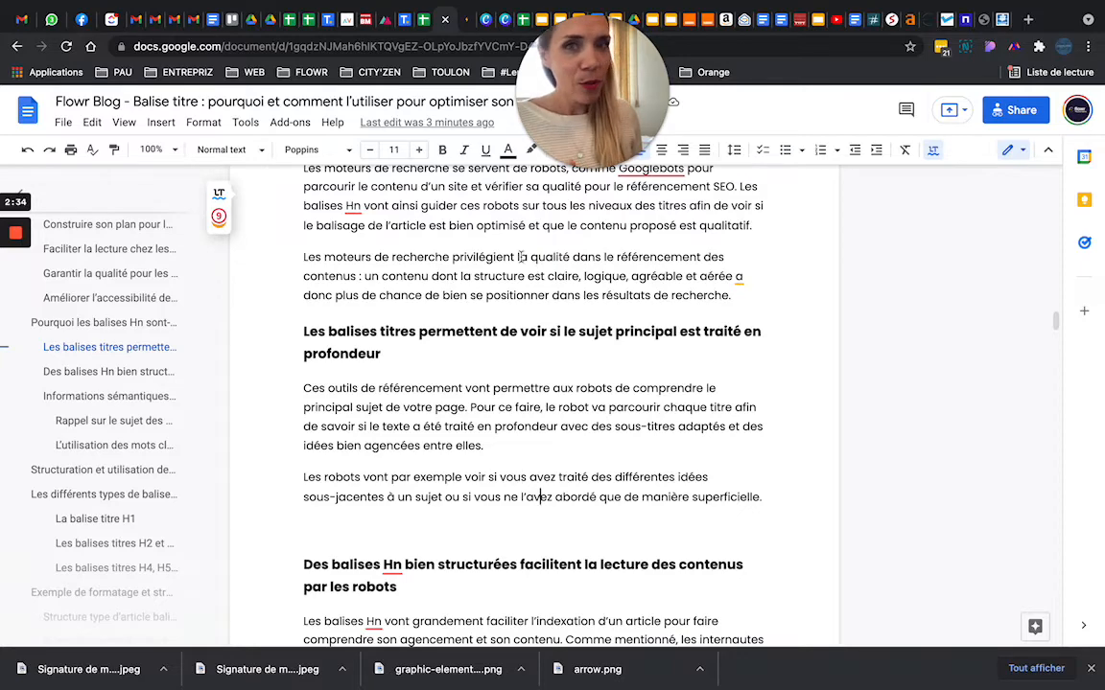
Copy the entire article and paste it into the content area of the new WordPress post
scroll(480, 255, up, 10)
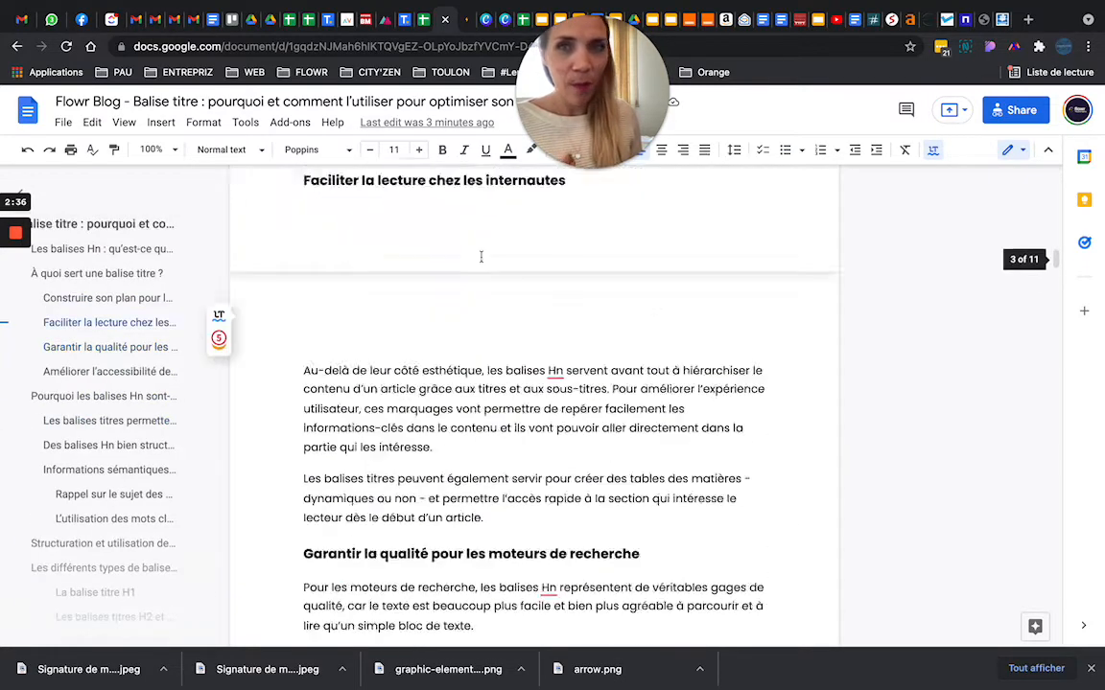
scroll(481, 255, up, 10)
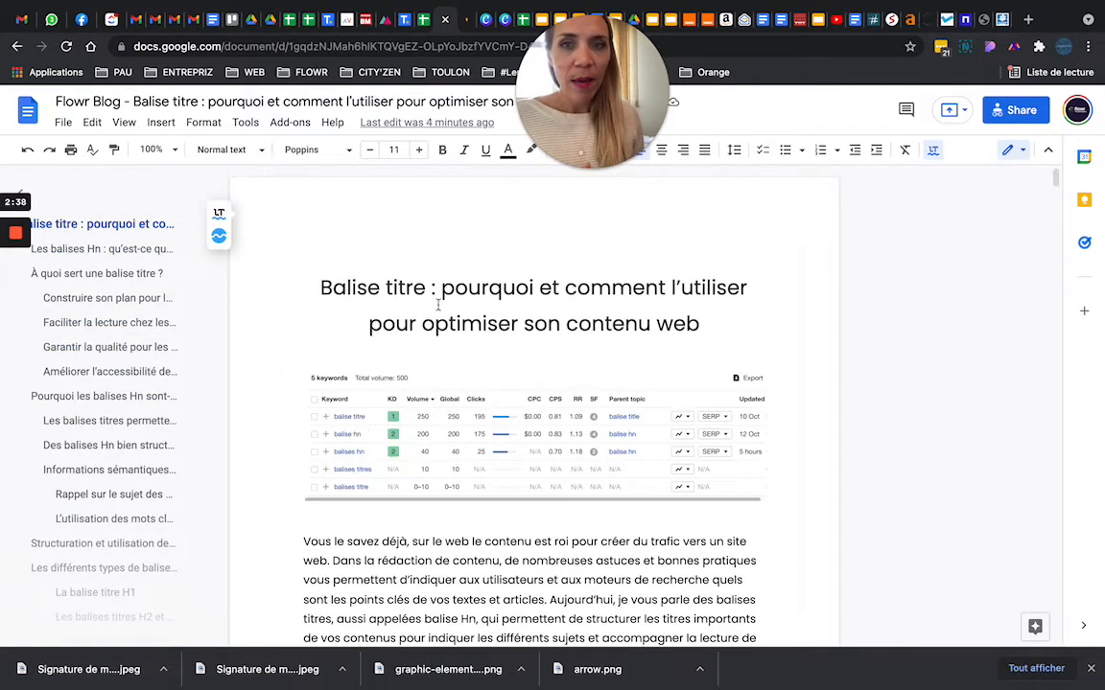
click(439, 304)
key(ctrl+a)
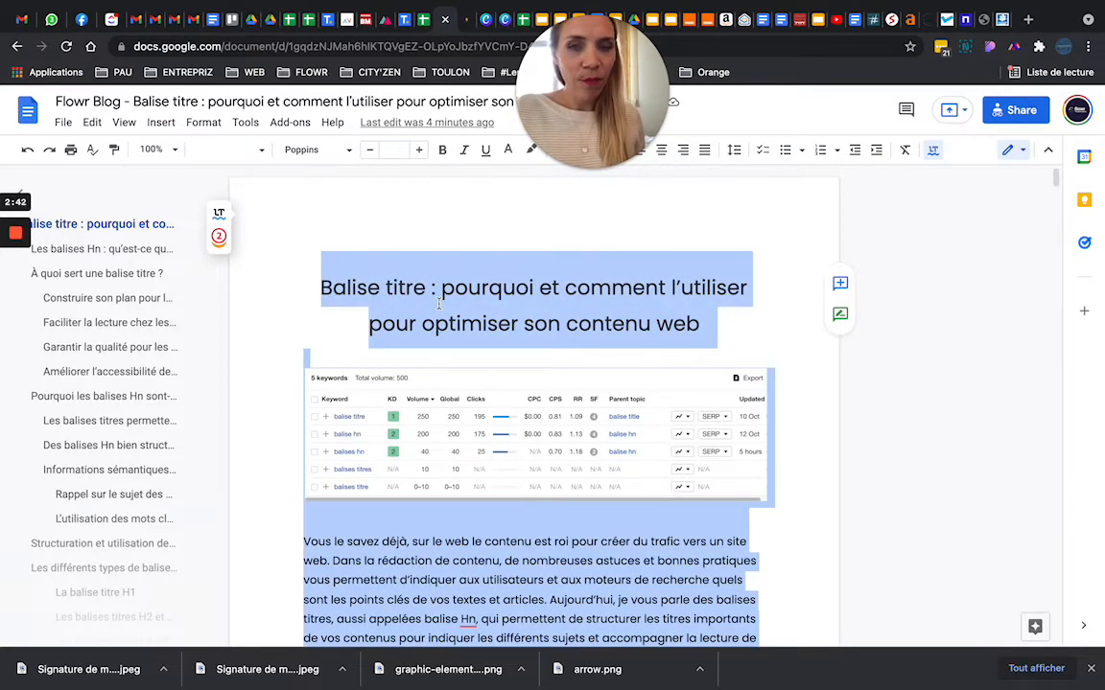
click(460, 19)
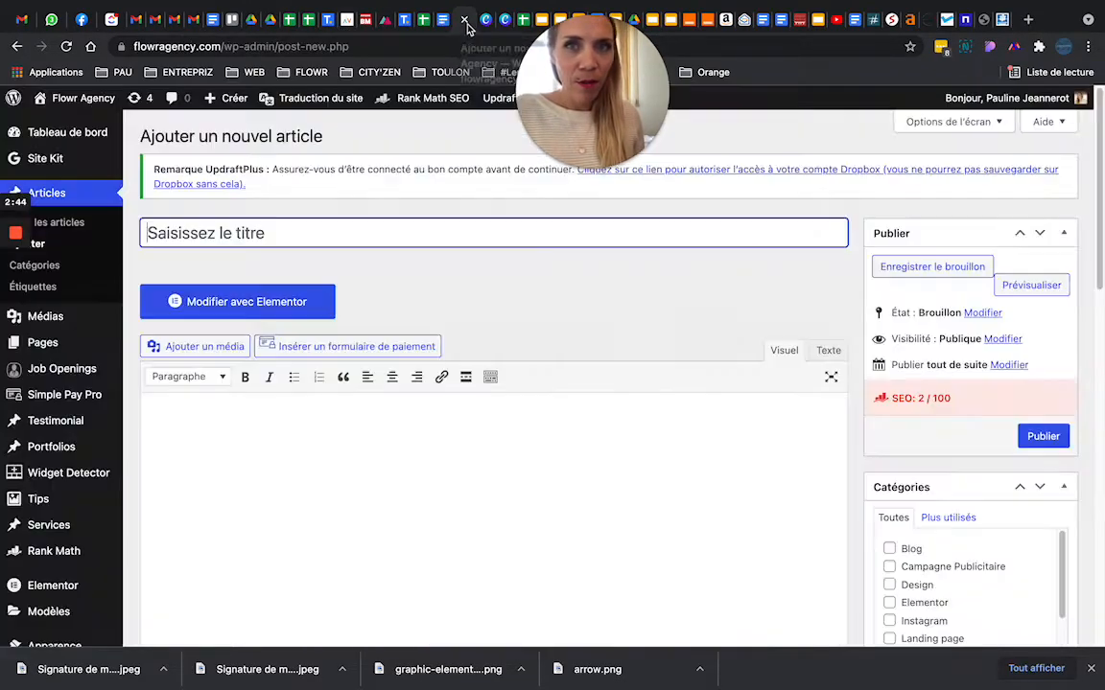
click(306, 433)
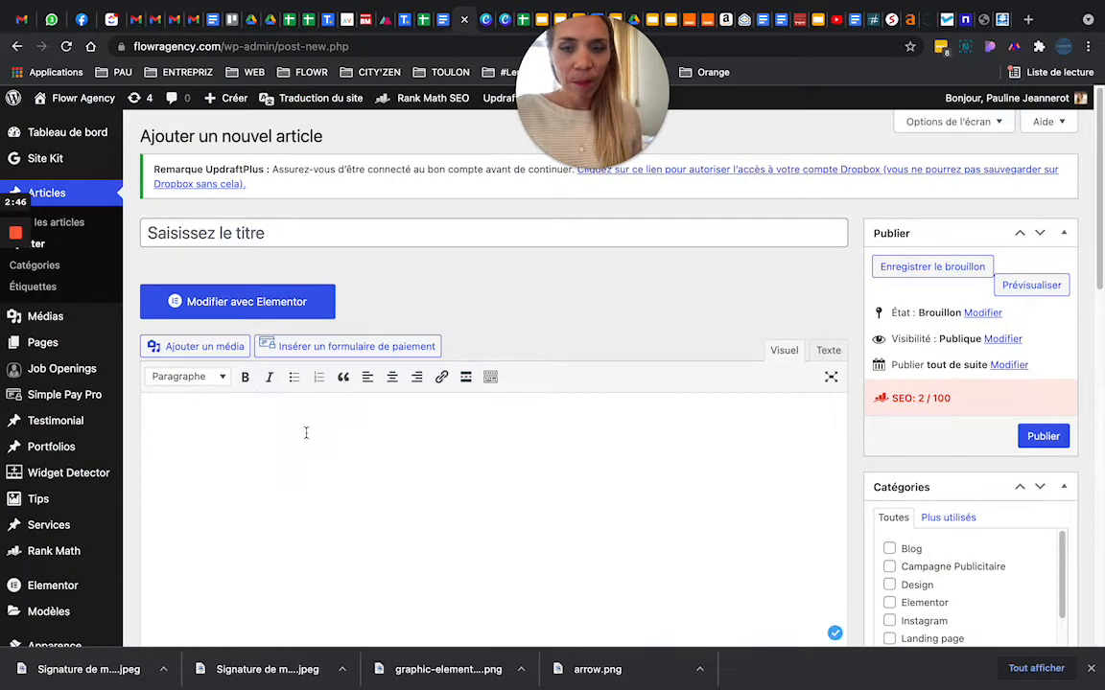
key(ctrl+v)
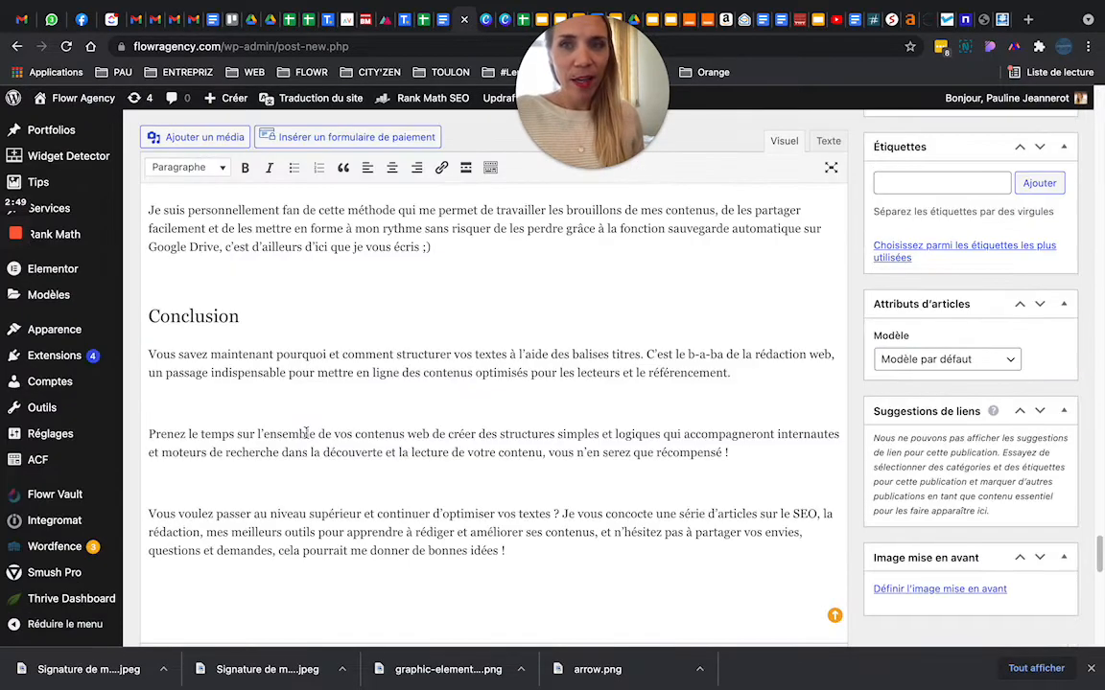
Copy the heading "Balise titre : pourquoi et comment l'utiliser pour optimiser son contenu web" from the pasted content into the post title
scroll(328, 394, up, 20)
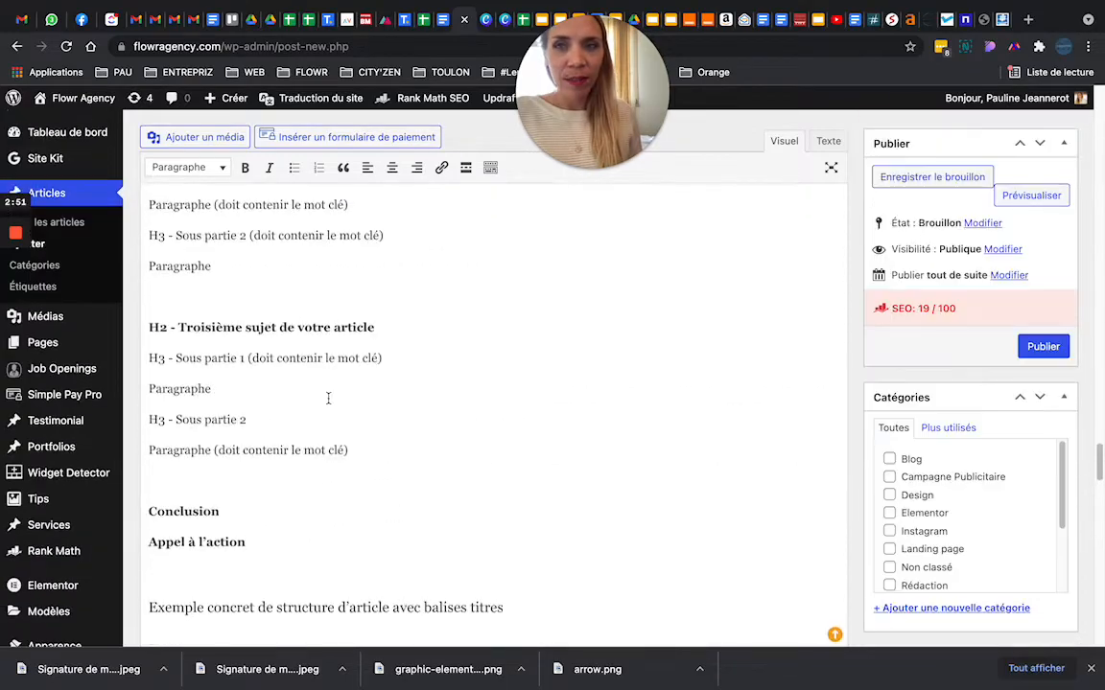
scroll(328, 396, up, 20)
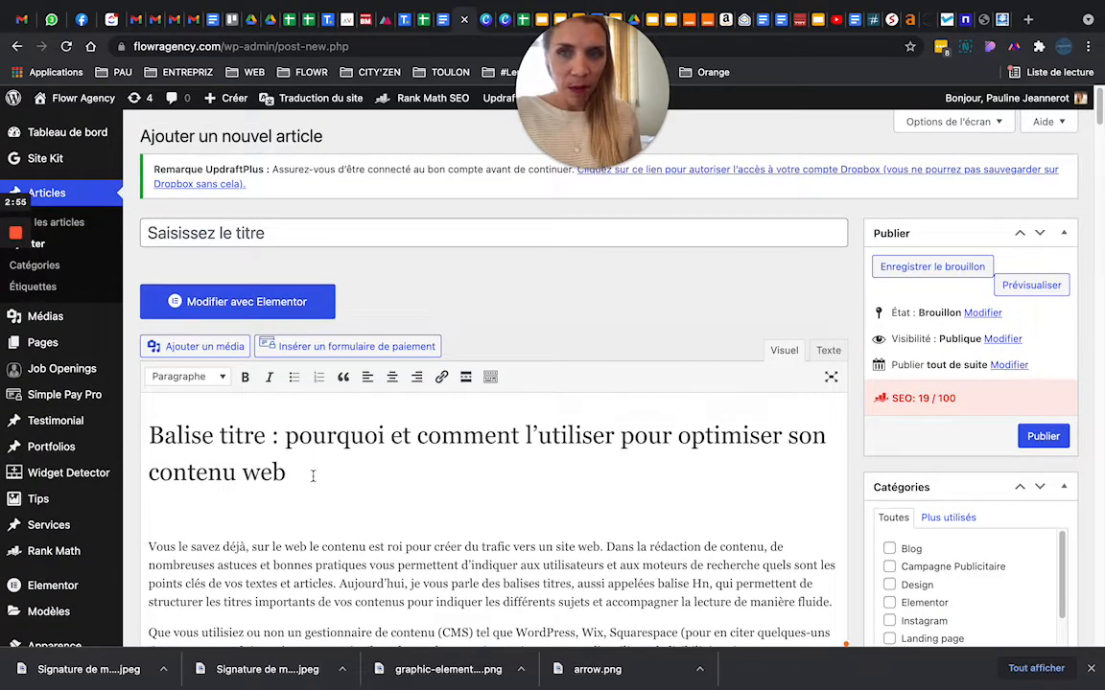
drag(311, 474, 140, 387)
key(super+c)
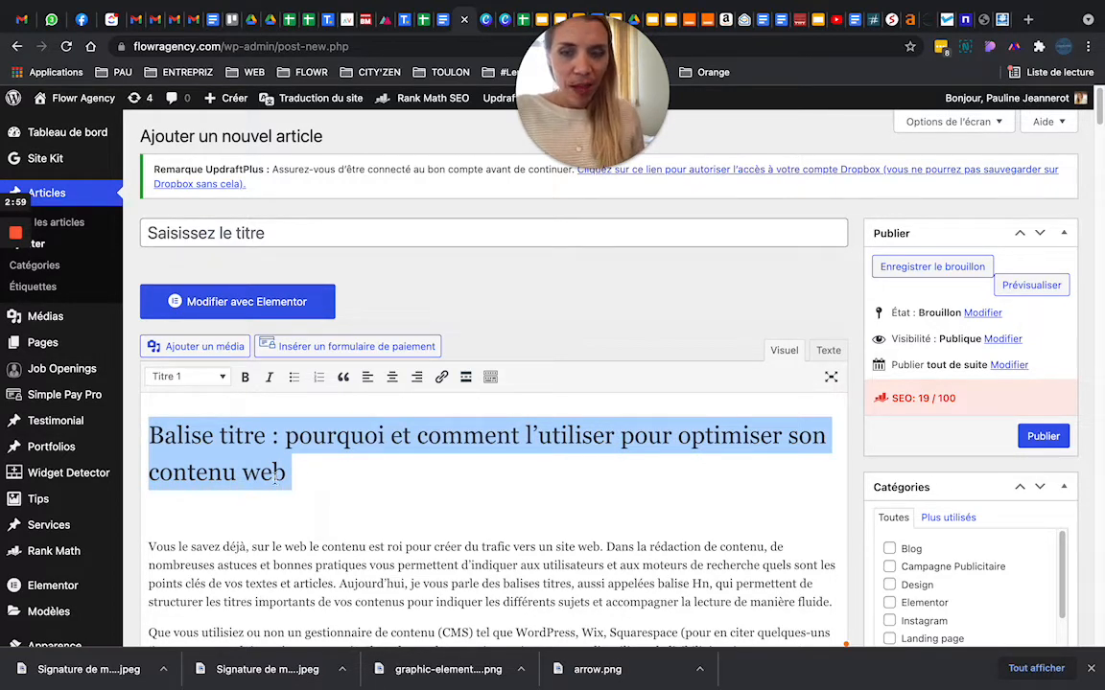
click(251, 234)
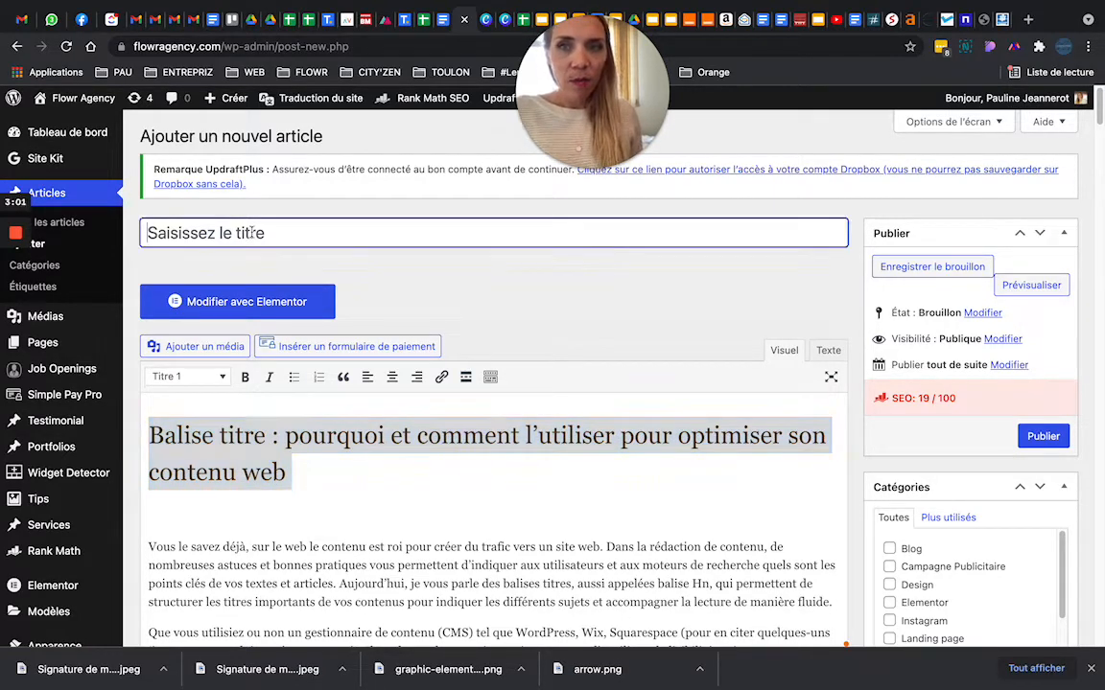
key(super+v)
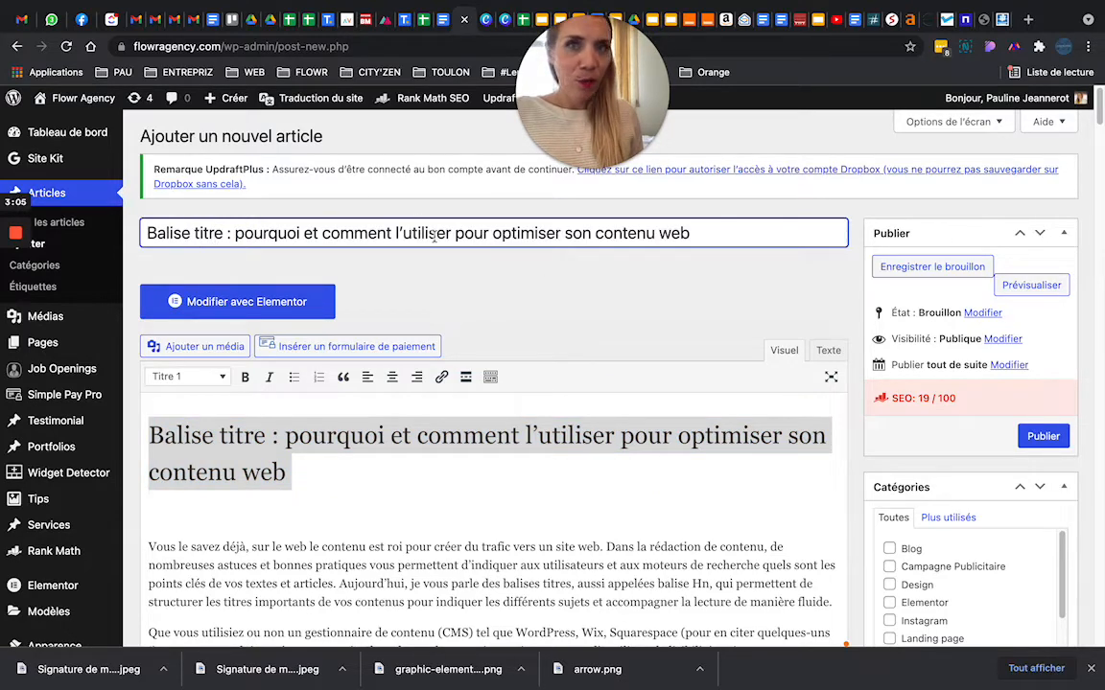
Delete the duplicate main heading and the blank lines above the first paragraph of the post body
click(233, 471)
drag(288, 471, 147, 420)
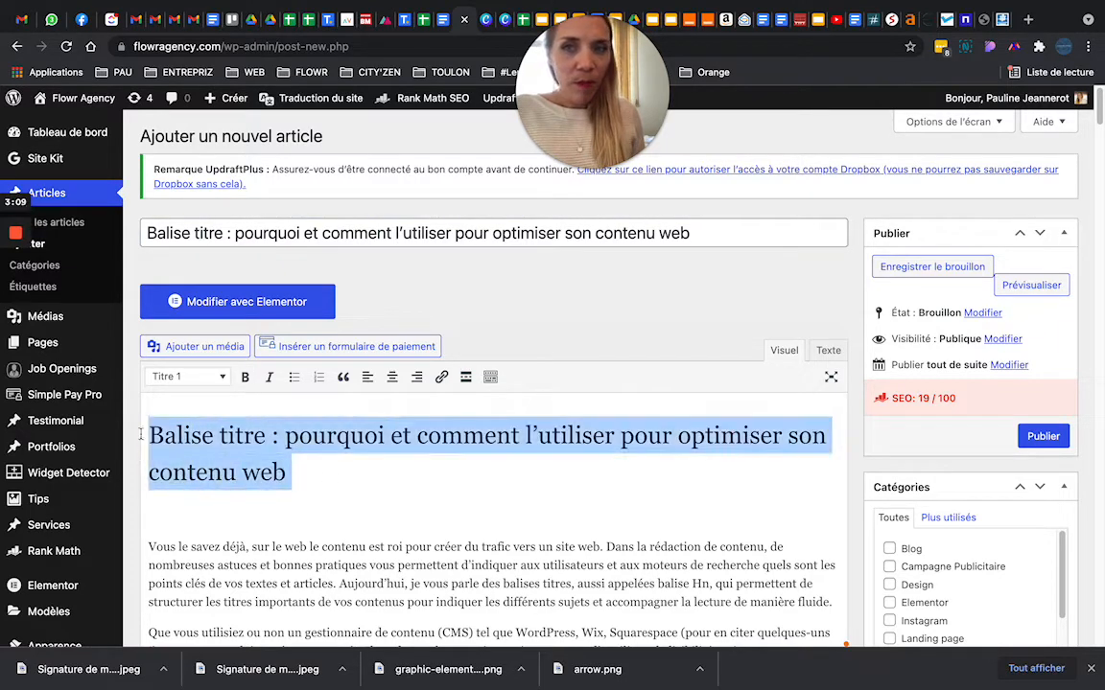
key(BackSpace)
key(Down)
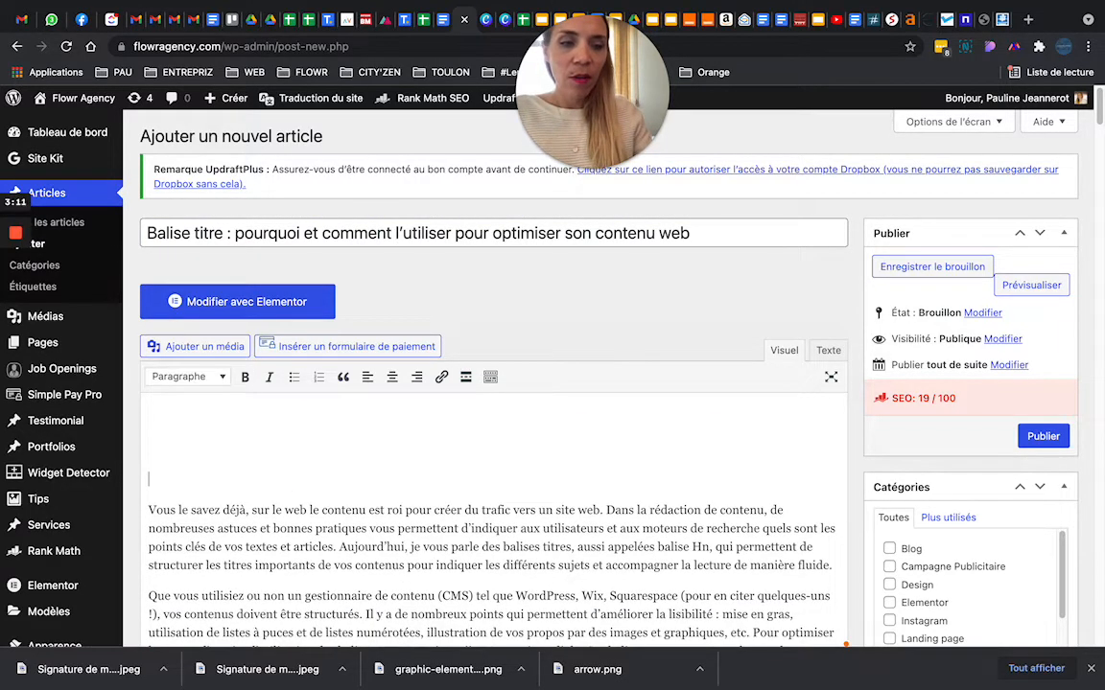
key(BackSpace)
key(BackSpace)
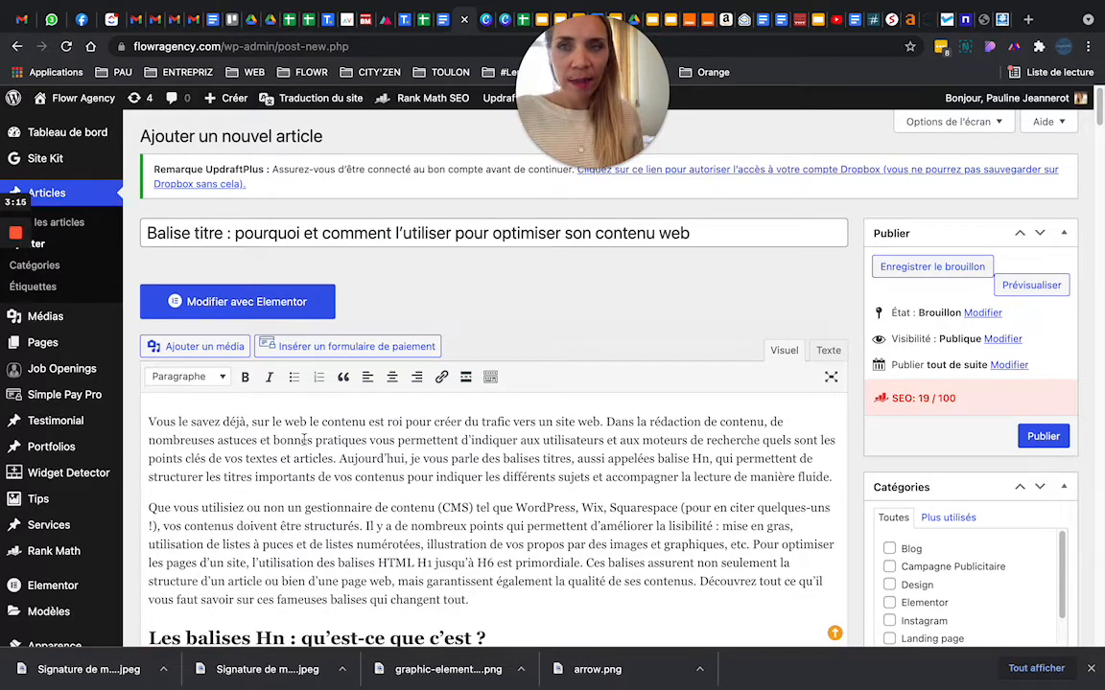
Check the heading levels of the first two section titles and the subheading "Construire son plan pour le rédacteur" in the pasted content
scroll(392, 517, down, 2)
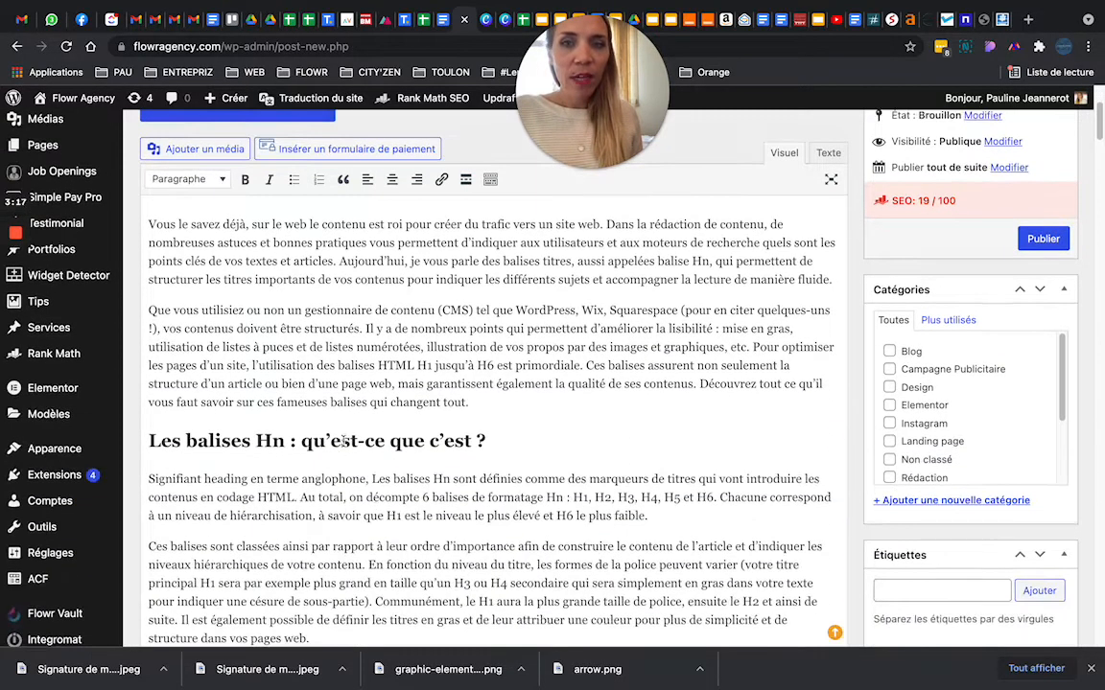
click(351, 442)
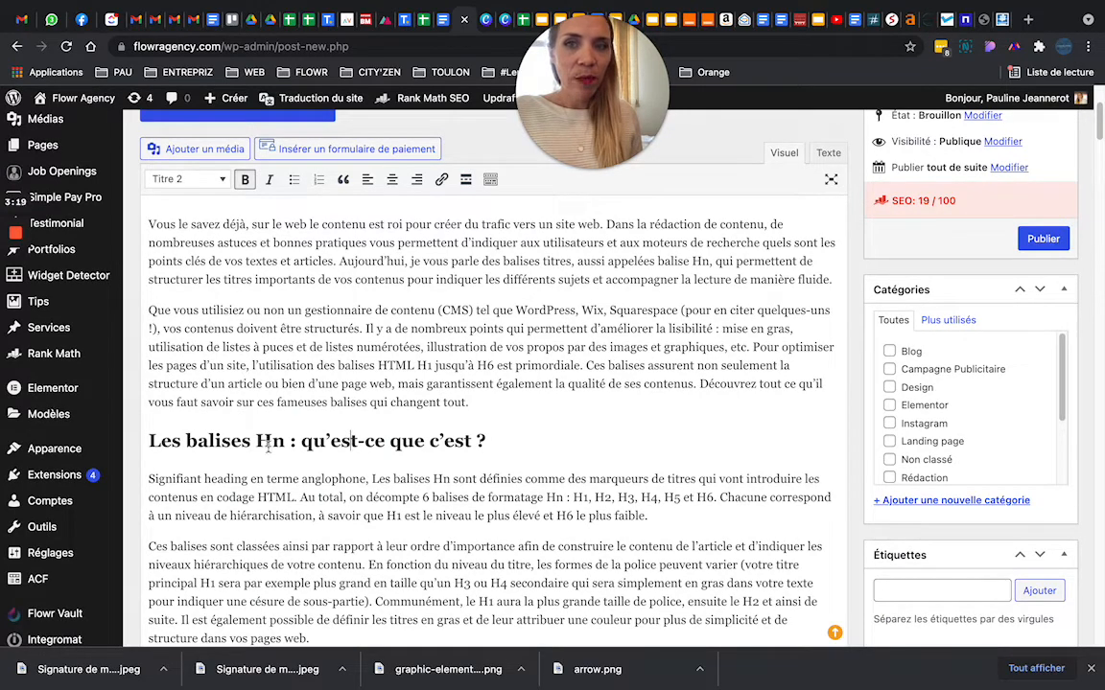
drag(520, 441, 141, 415)
click(351, 442)
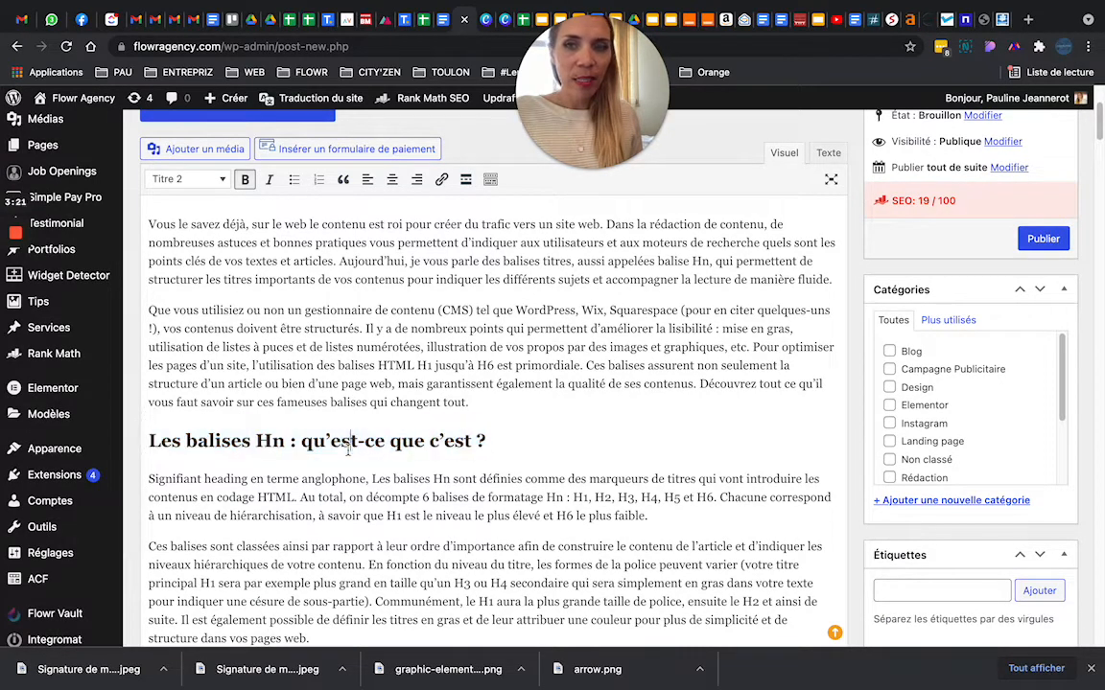
scroll(350, 448, down, 2)
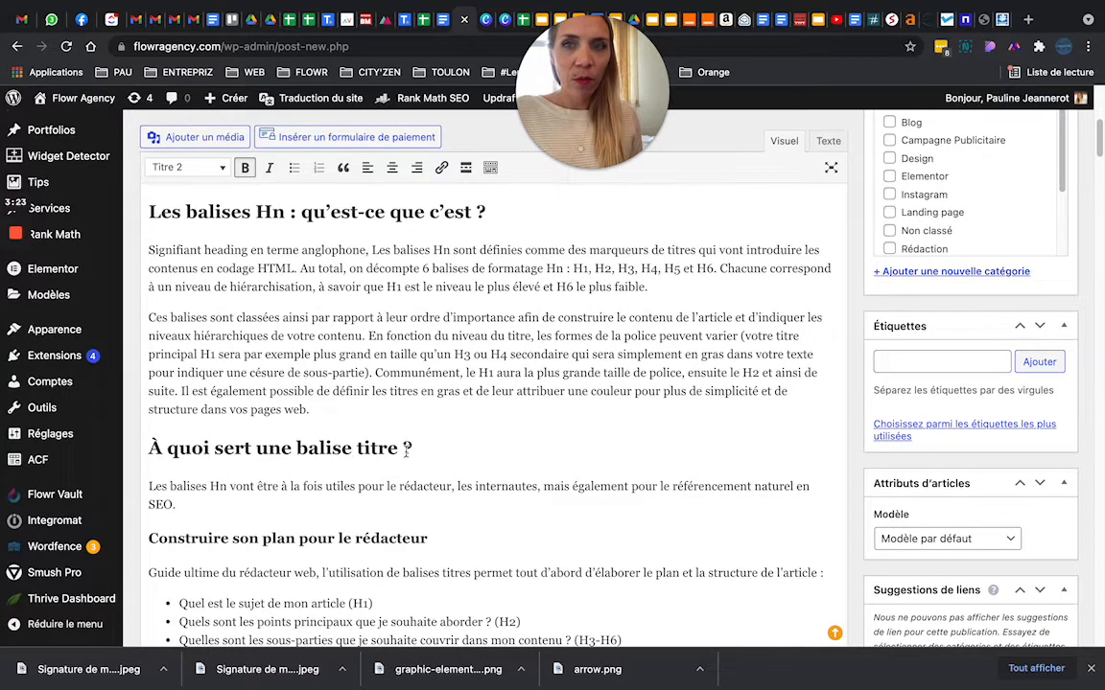
drag(414, 448, 139, 444)
drag(446, 537, 146, 539)
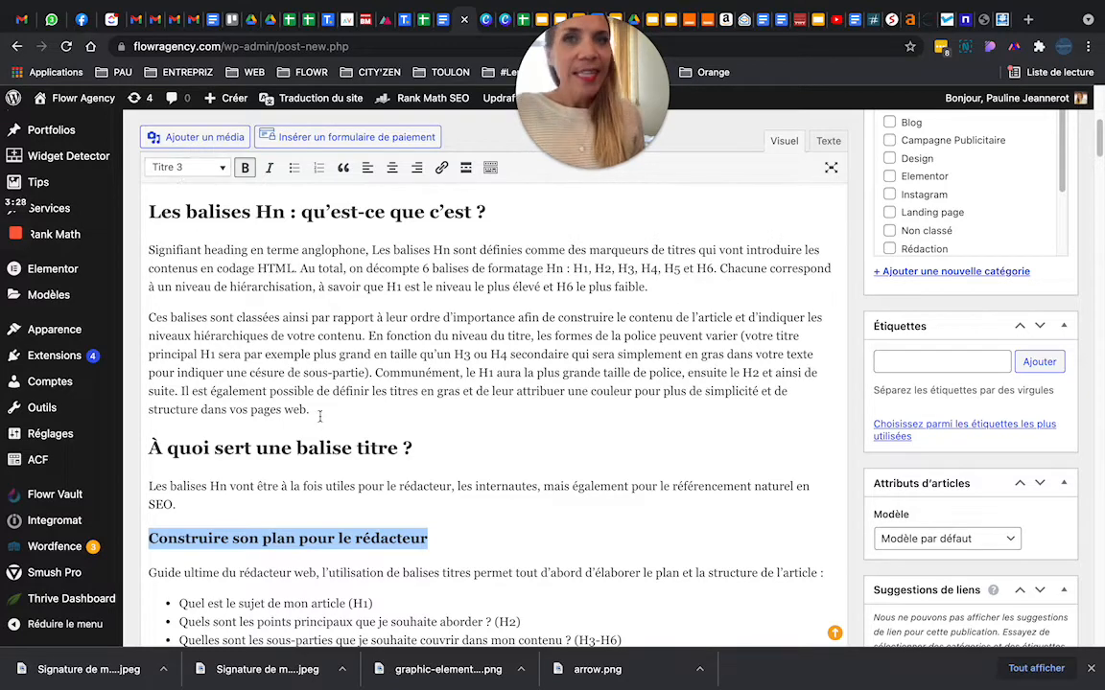
Insert the text "titre 1" on its own line above the first paragraph of the post body
scroll(365, 410, up, 1)
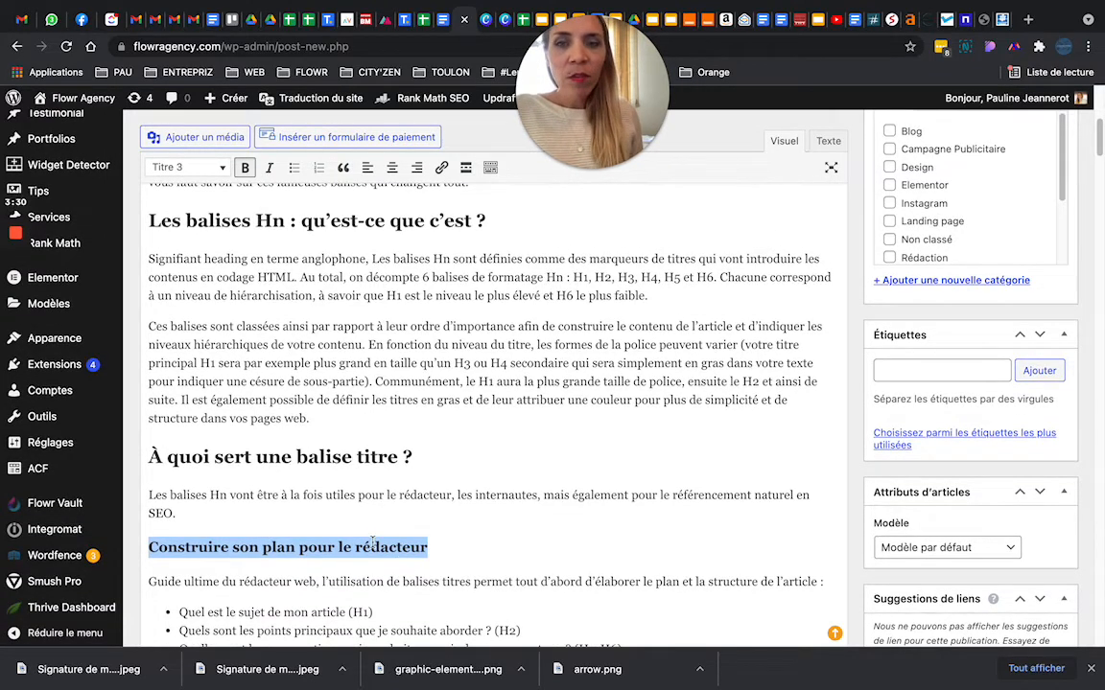
scroll(310, 354, up, 2)
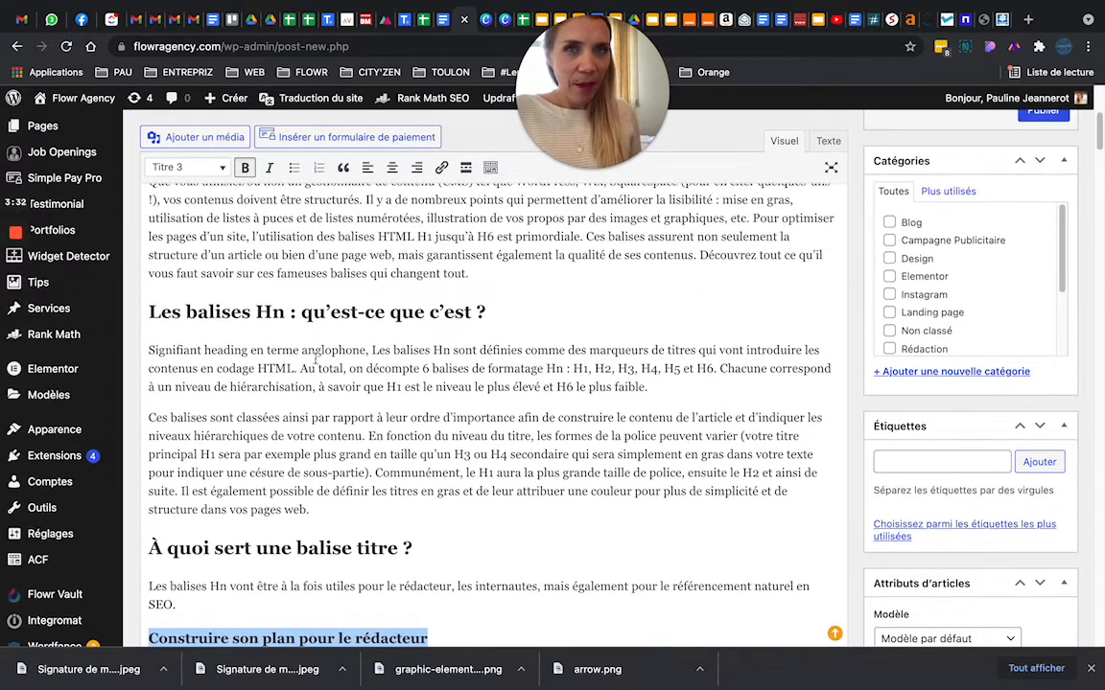
scroll(396, 388, up, 4)
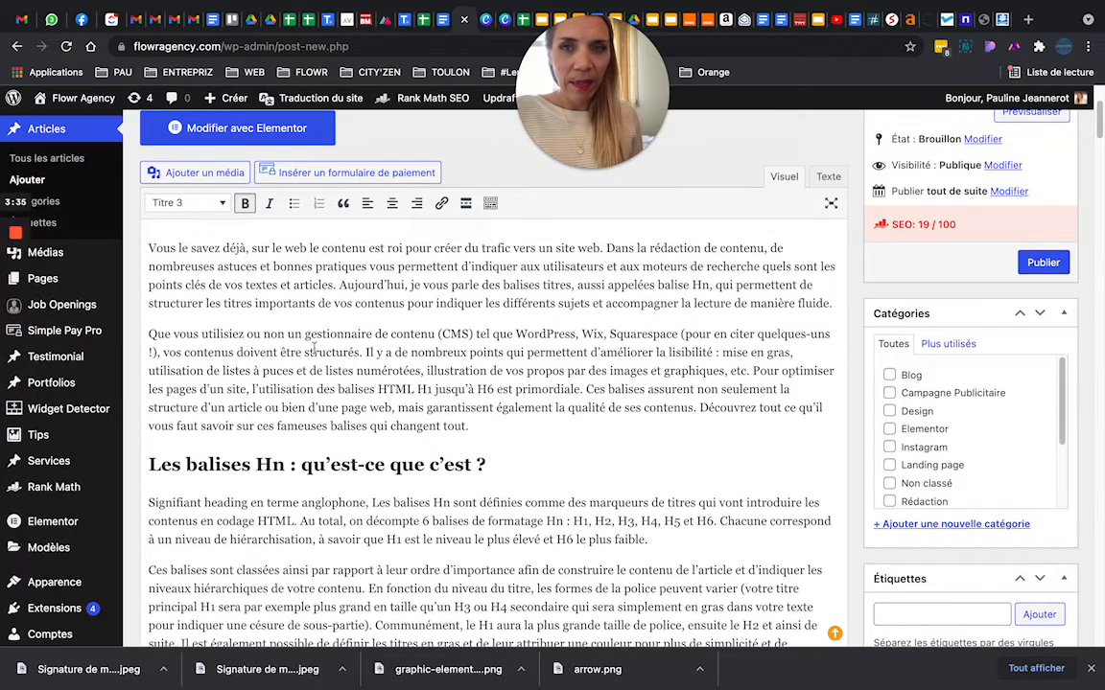
click(311, 353)
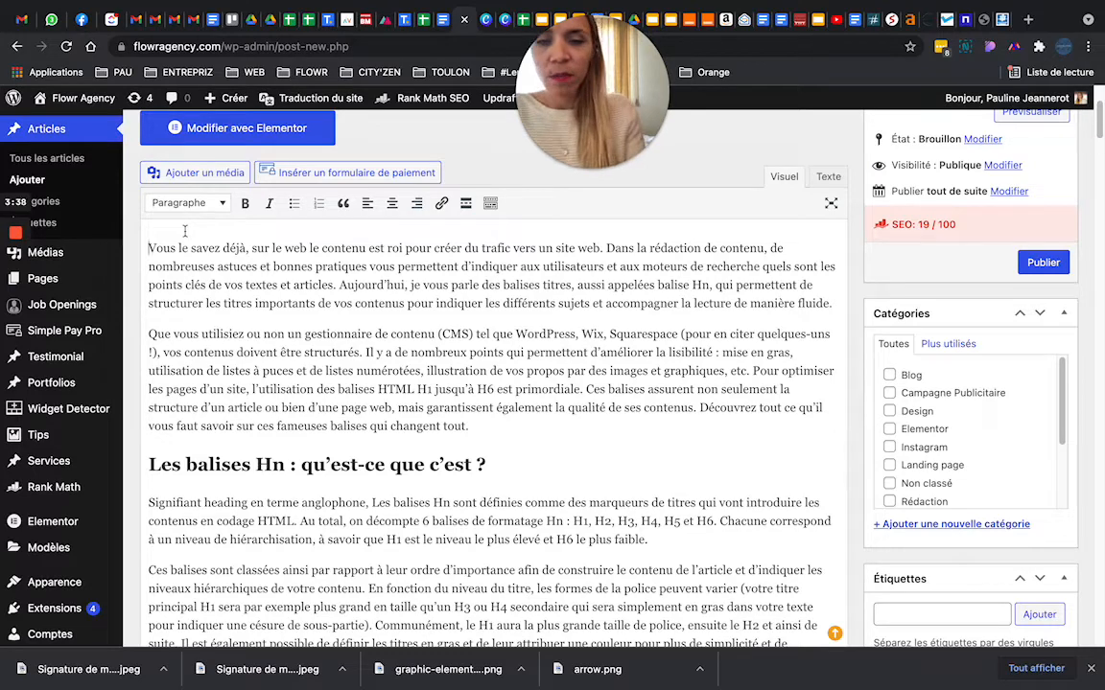
text(titre)
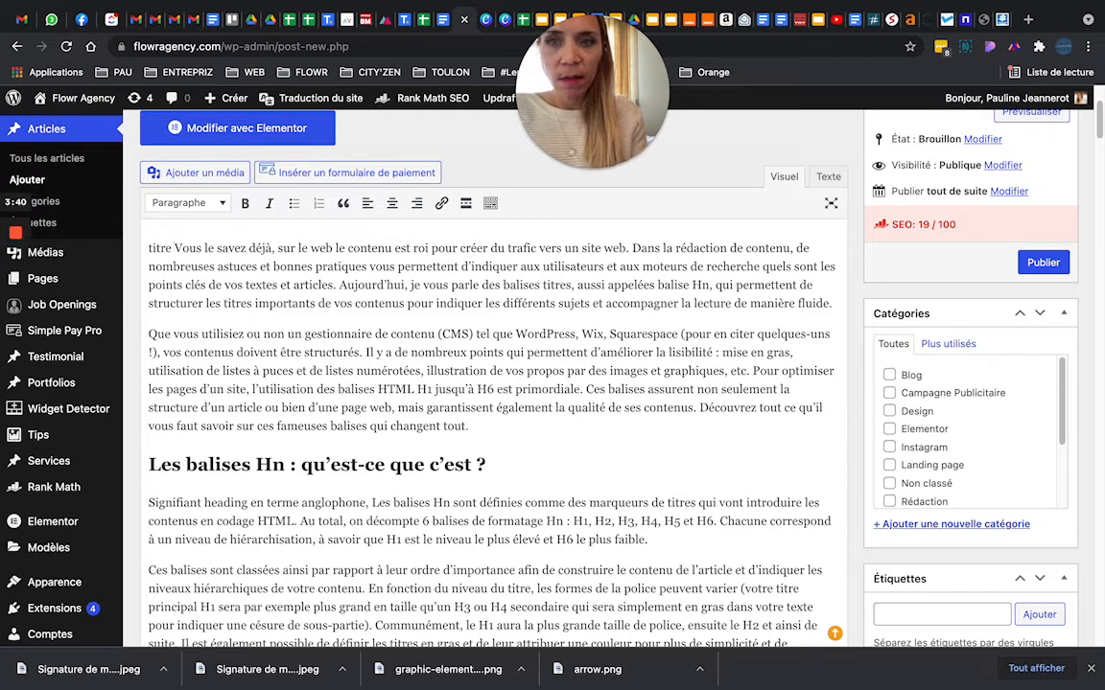
text( 1)
key(Return)
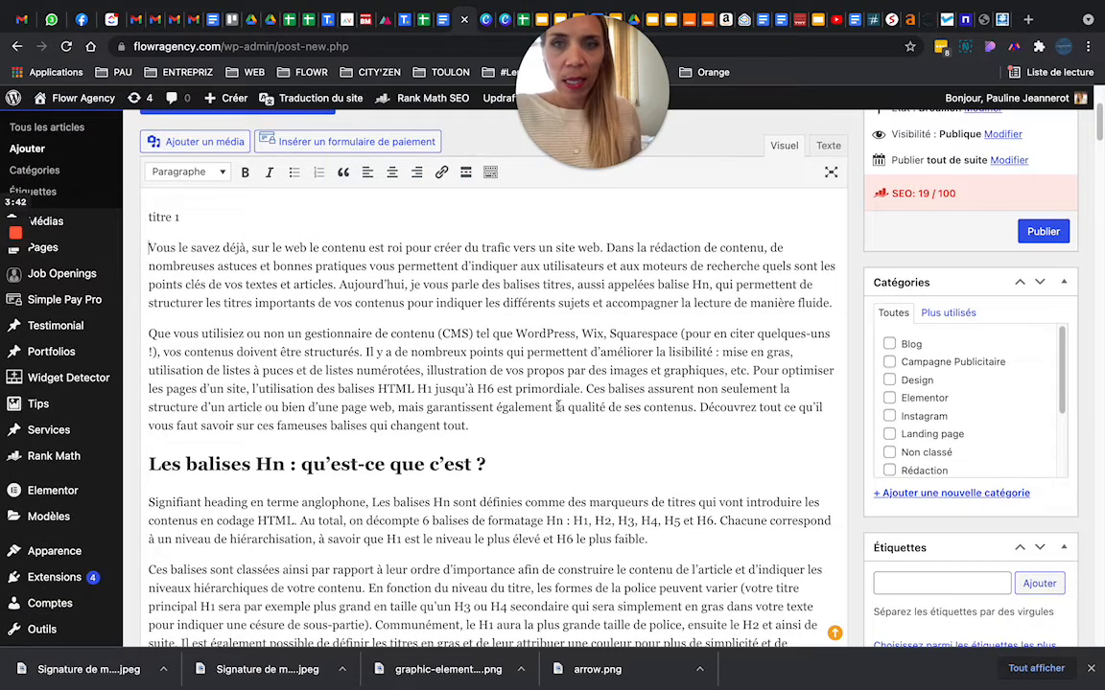
Insert the text "titre 2" on its own line above the section heading "Les balises Hn : qu'est-ce que c'est ?"
key(Return)
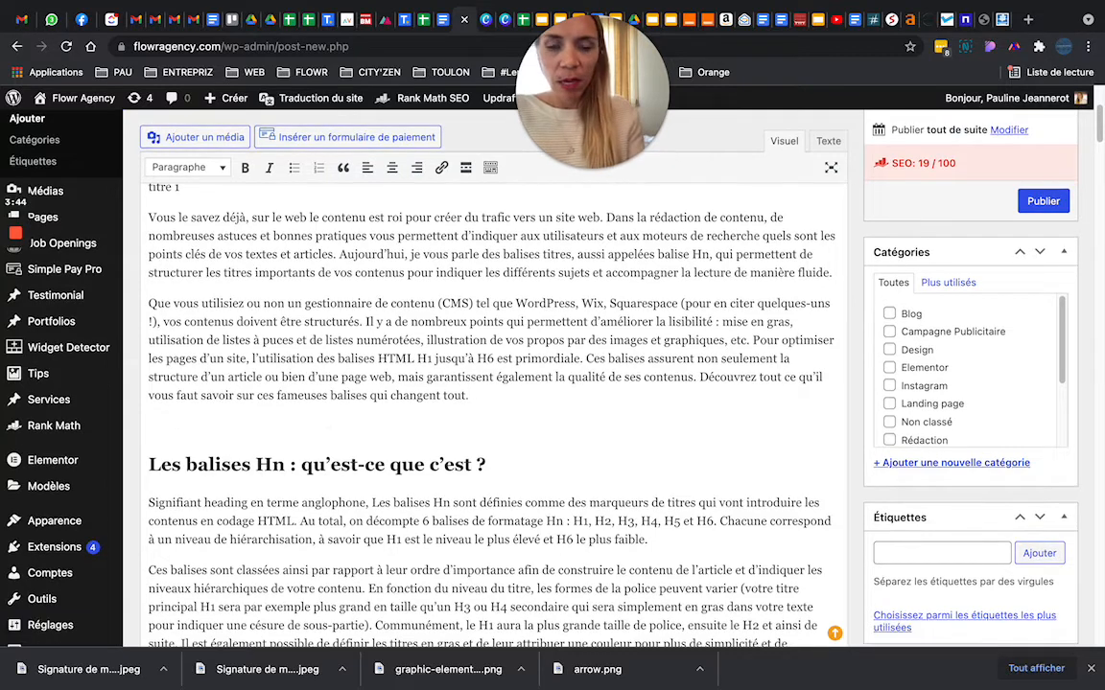
text(titre 2)
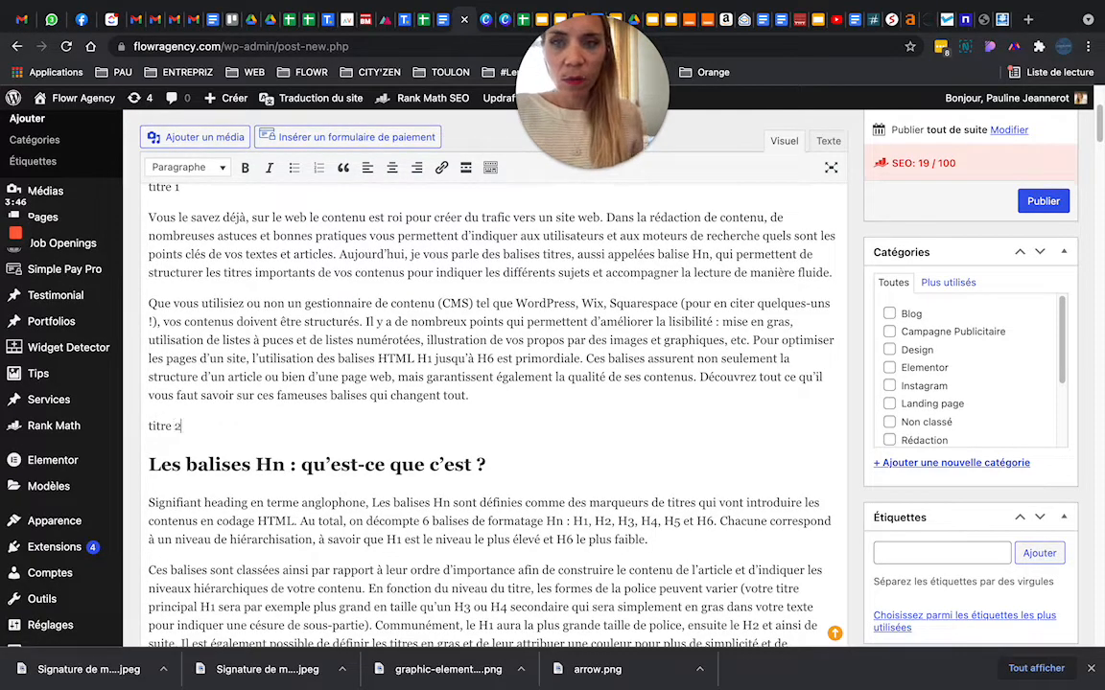
Apply the Titre 1 heading level to the "titre 1" line and Titre 2 to the "titre 2" line
scroll(203, 236, up, 5)
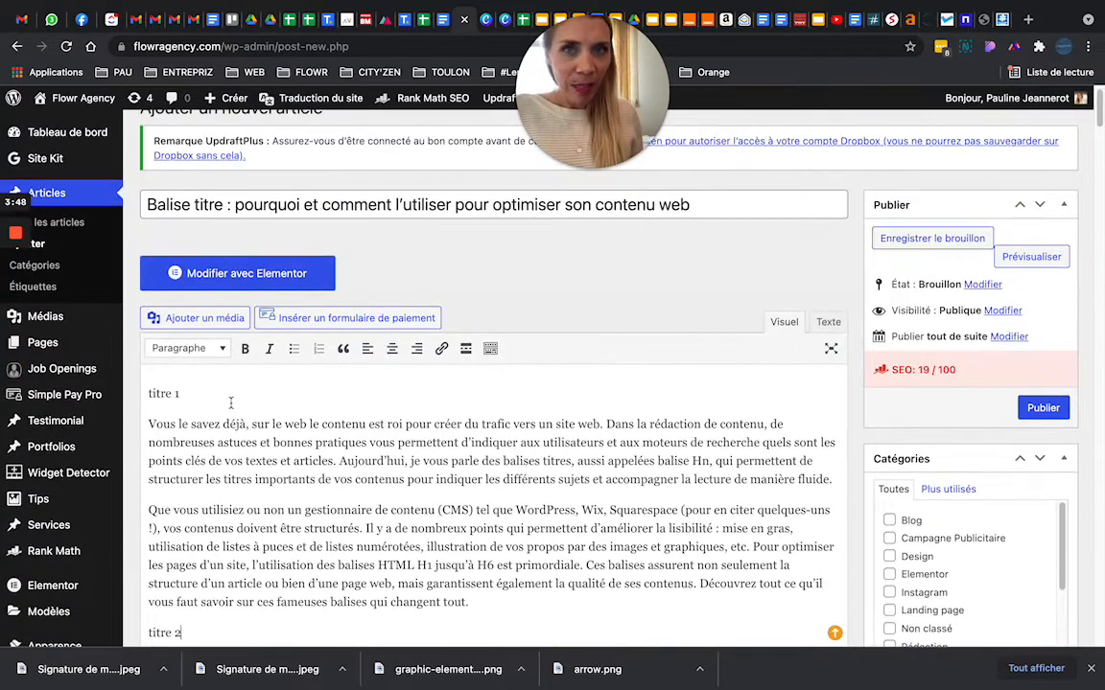
drag(196, 396, 147, 394)
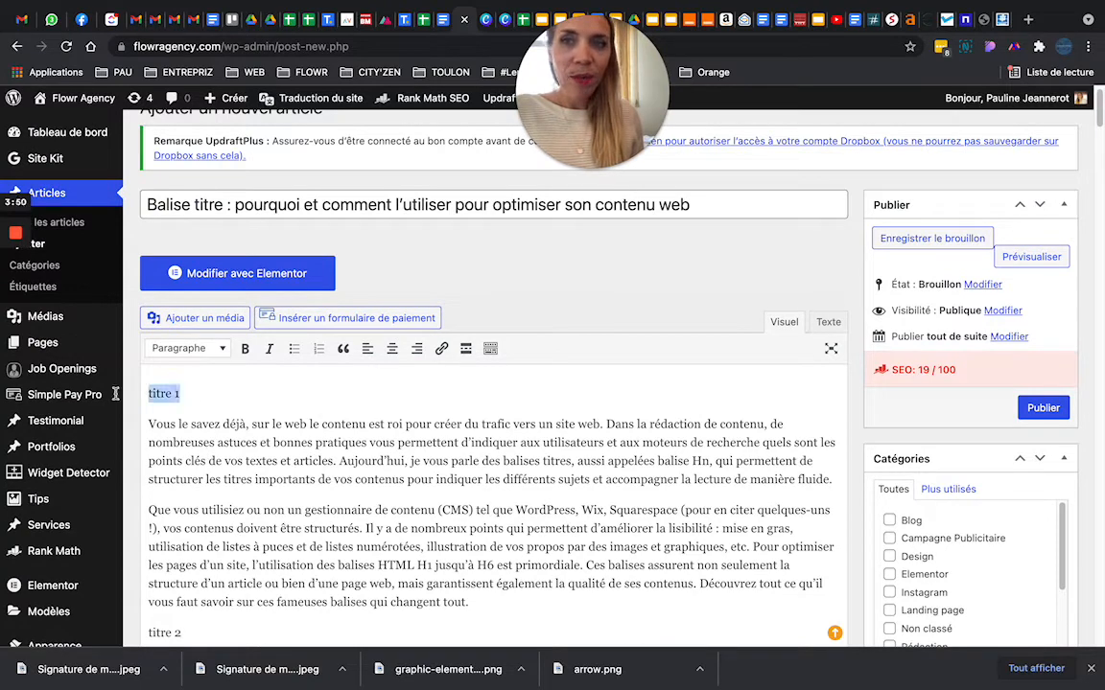
click(221, 350)
click(197, 404)
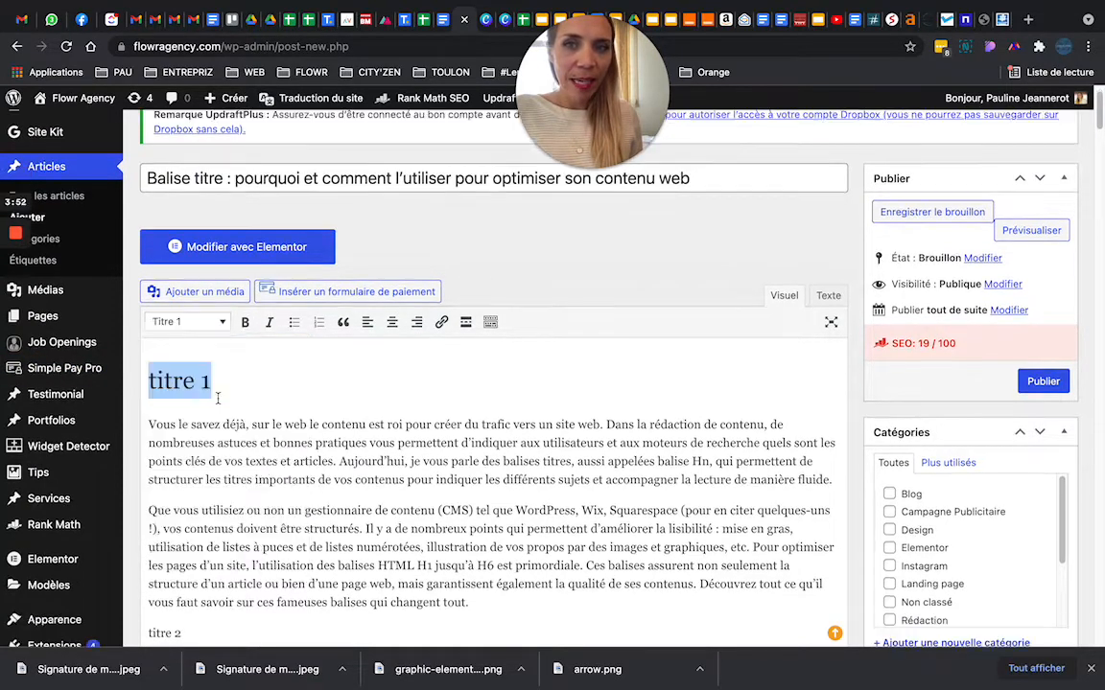
scroll(196, 432, down, 2)
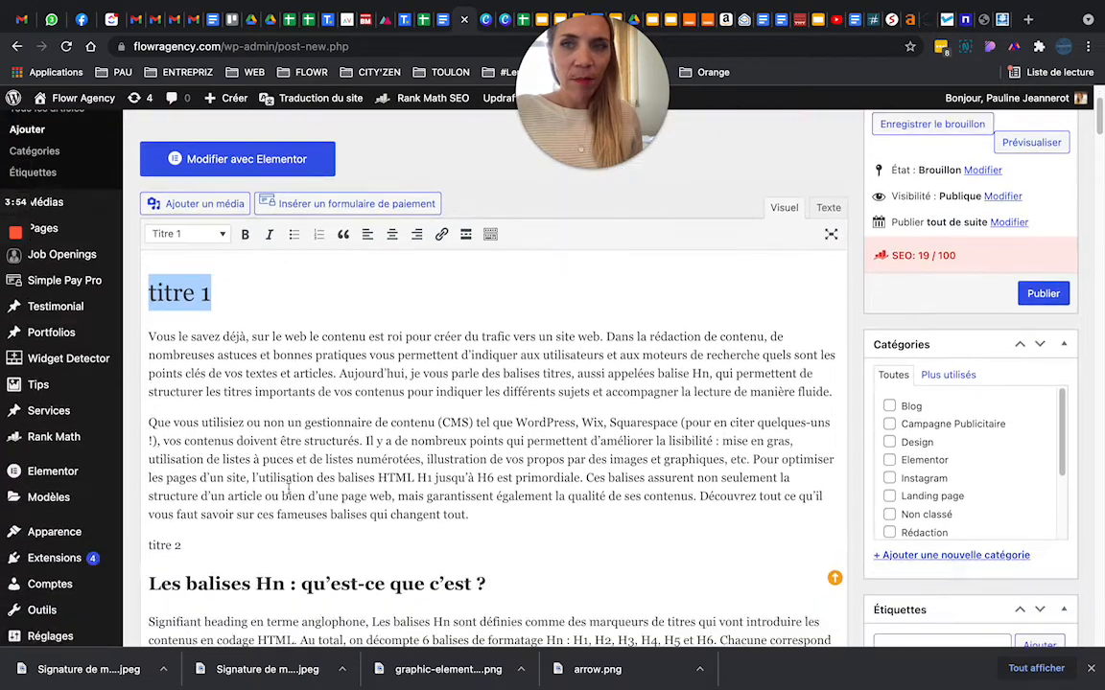
drag(196, 544, 138, 541)
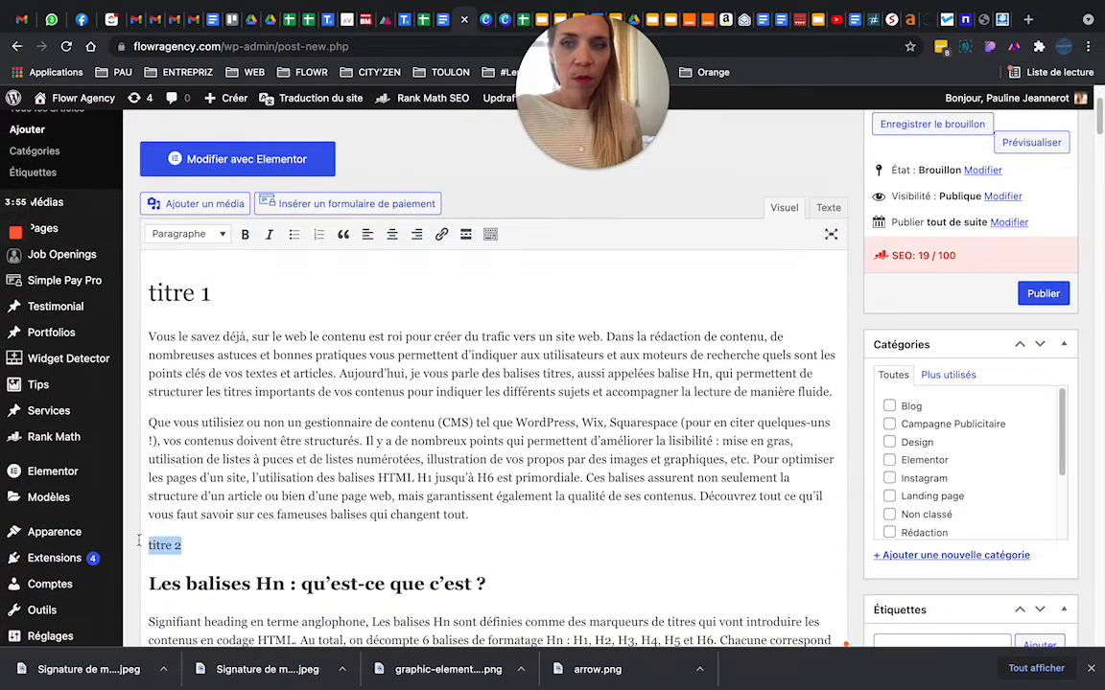
click(170, 231)
click(212, 326)
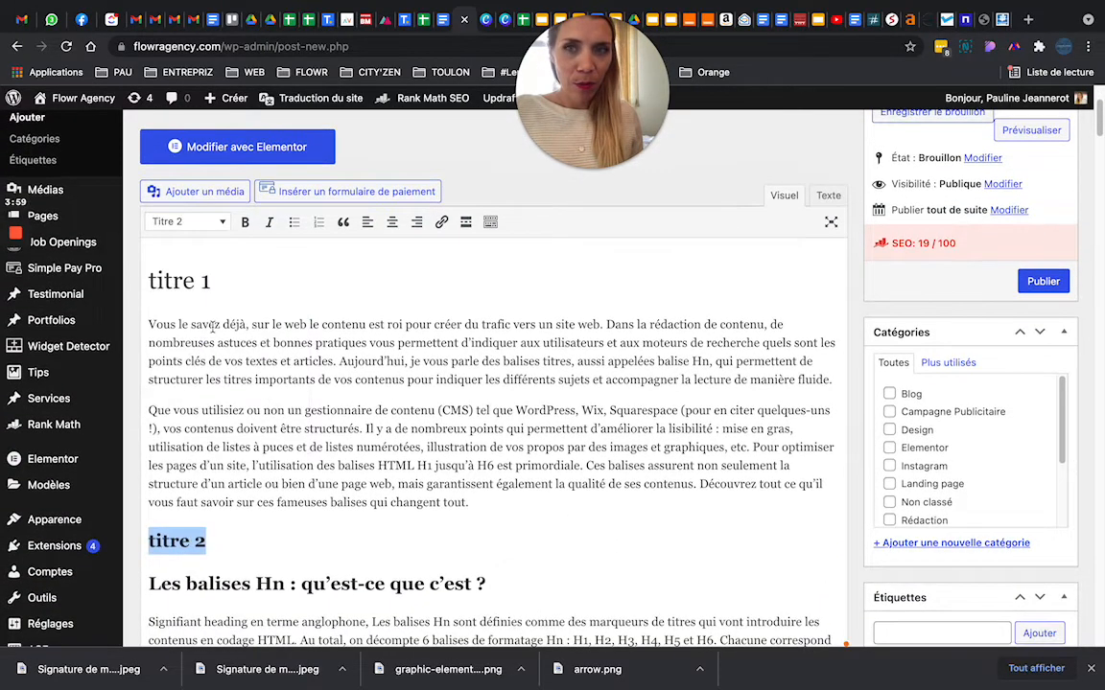
Check the heading levels of the two test lines and compare the available levels with the article's paragraph styles in Google Docs
click(249, 482)
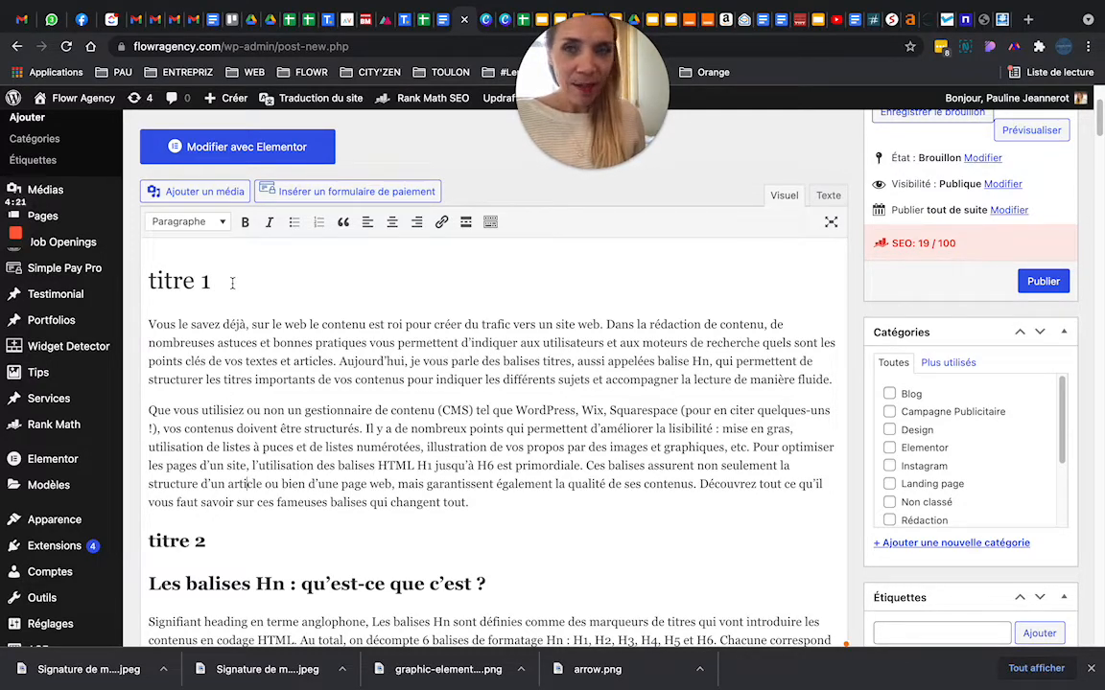
drag(243, 540, 140, 547)
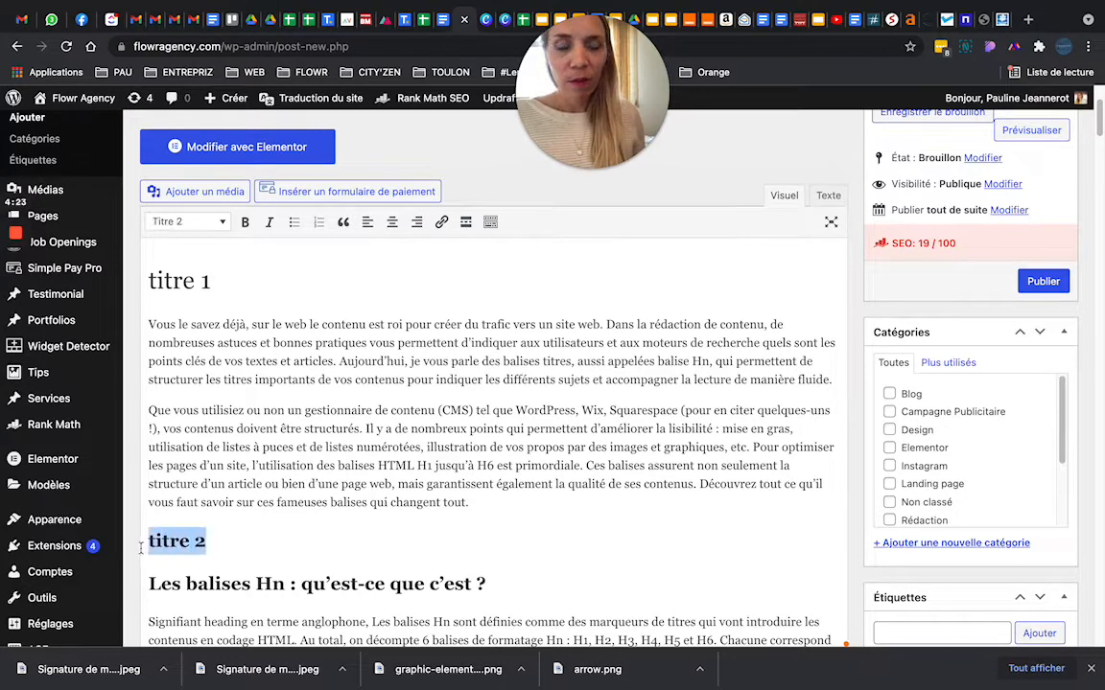
click(183, 281)
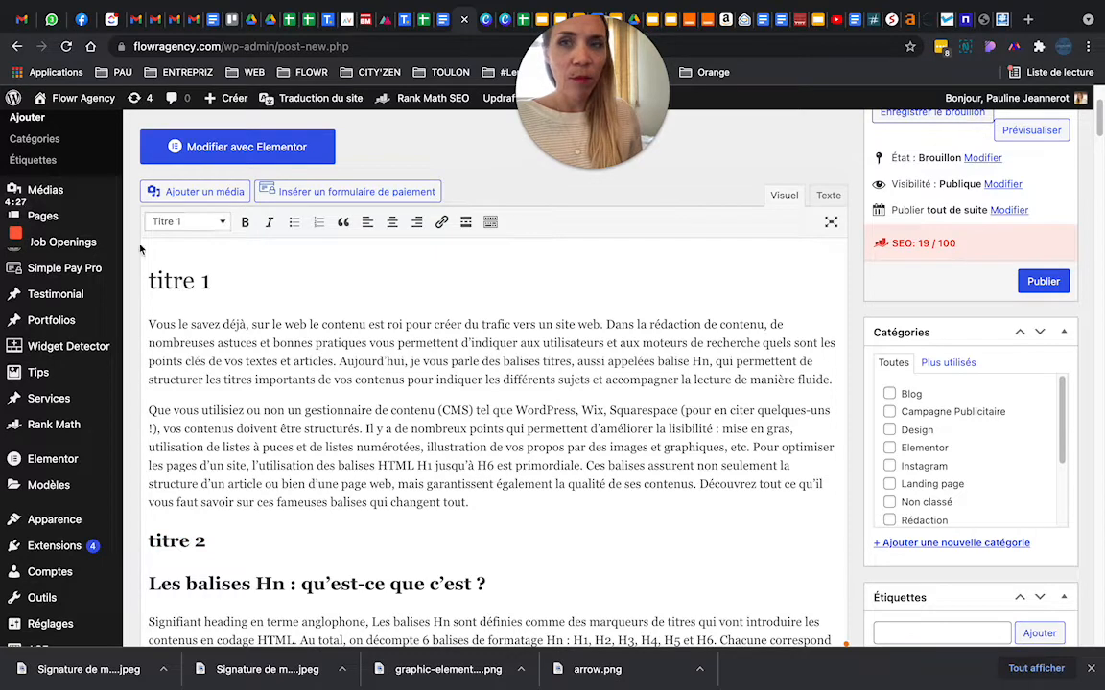
click(212, 223)
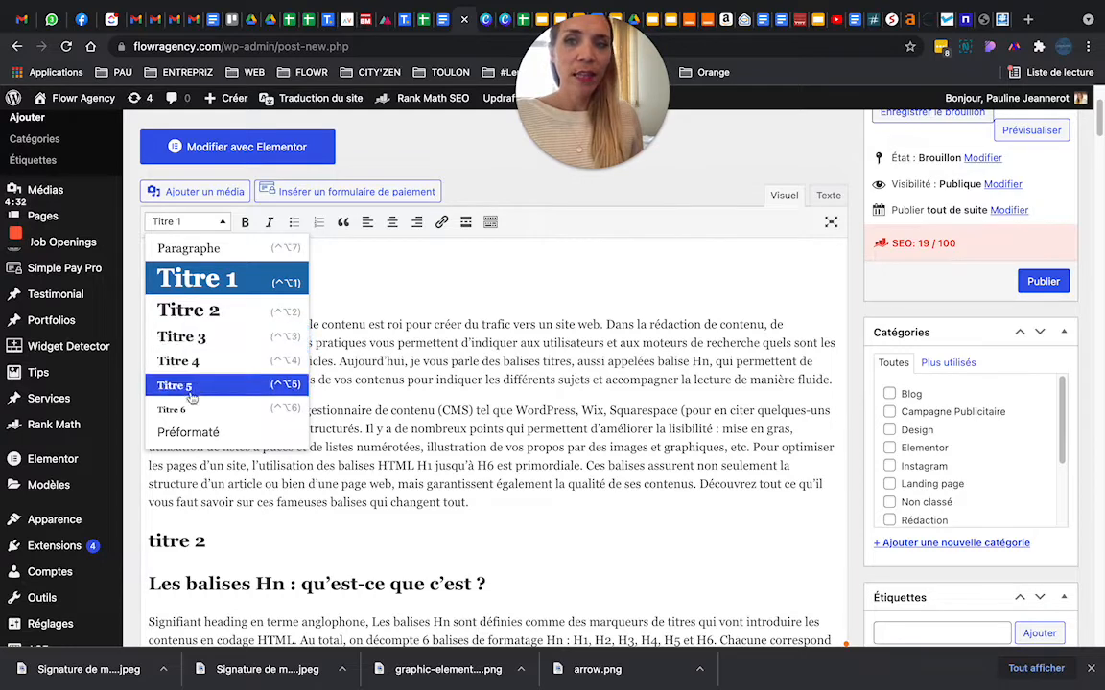
click(443, 20)
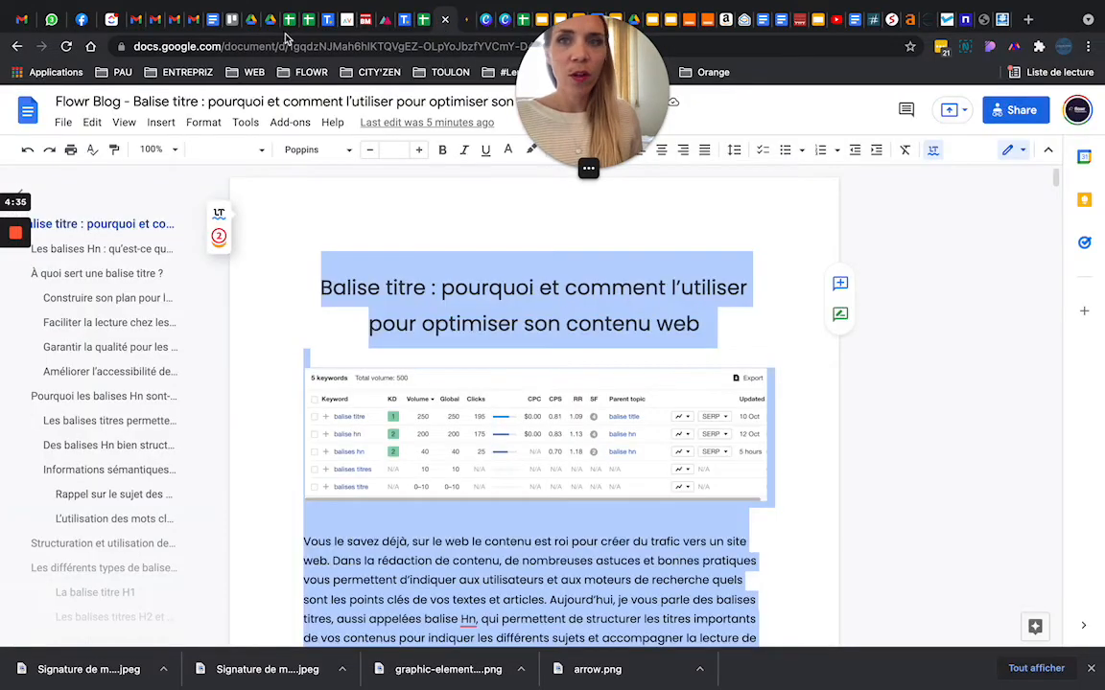
click(258, 151)
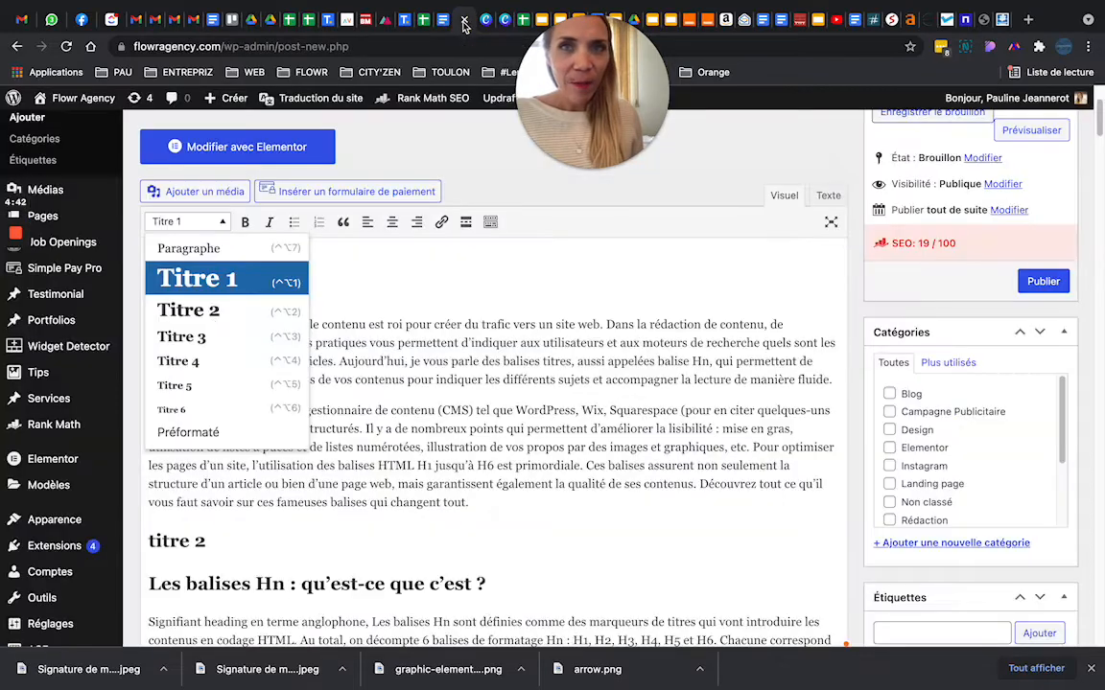
click(465, 19)
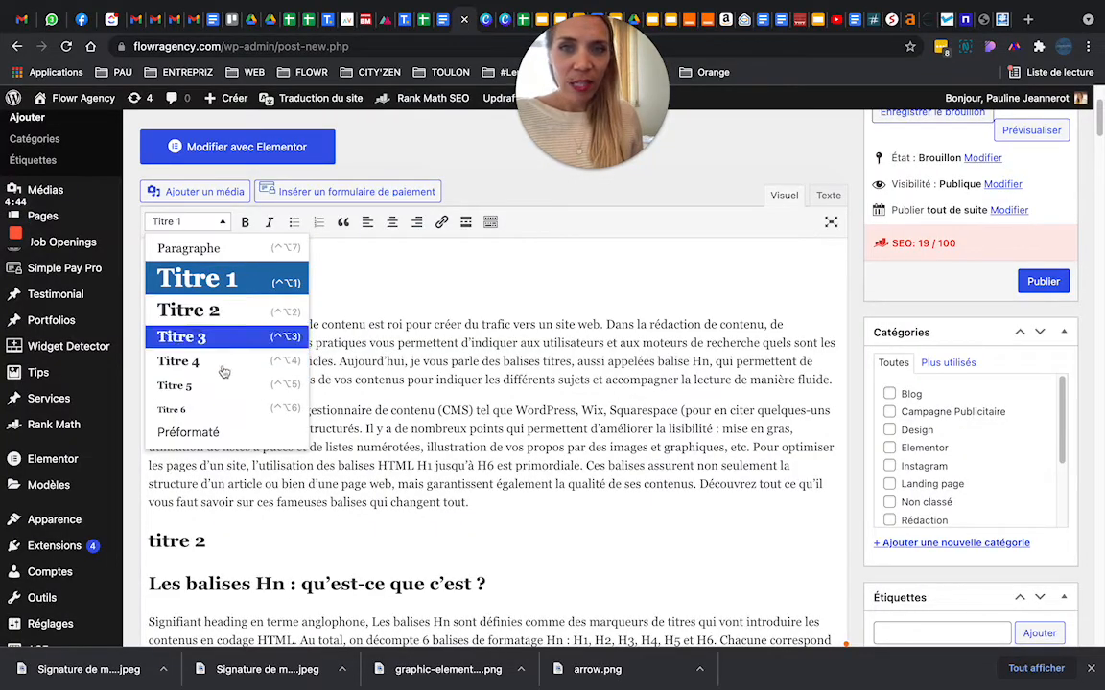
click(500, 284)
Delete the test headings "titre 1" and "titre 2" from the post body, along with the blank space above the first paragraph
drag(251, 288, 135, 270)
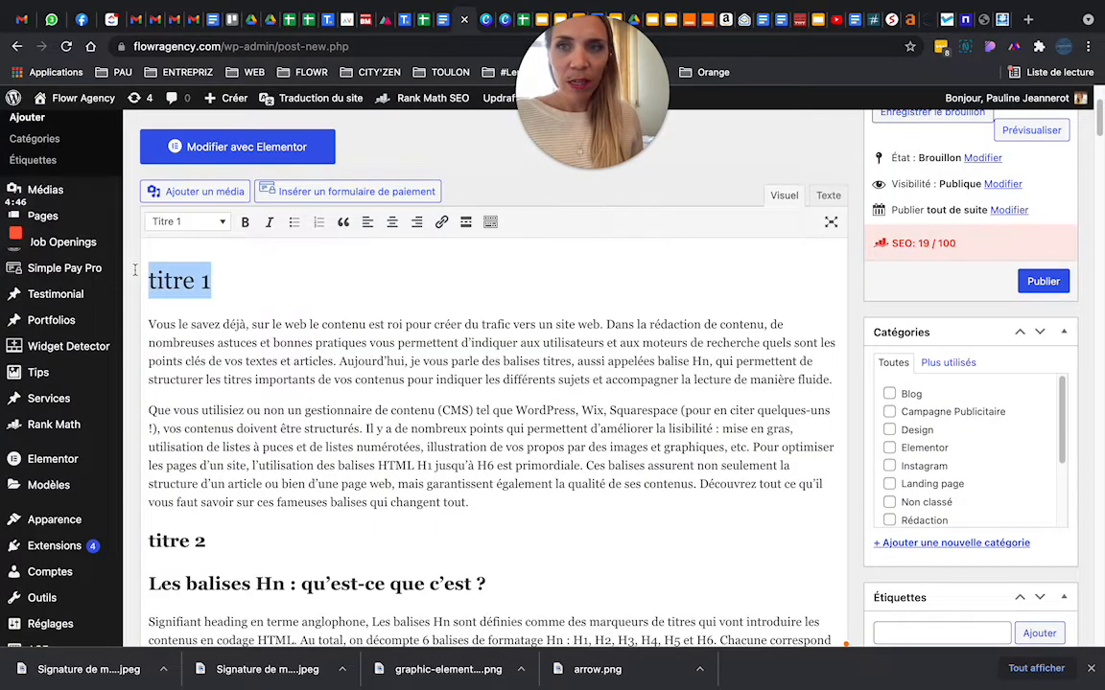
key(BackSpace)
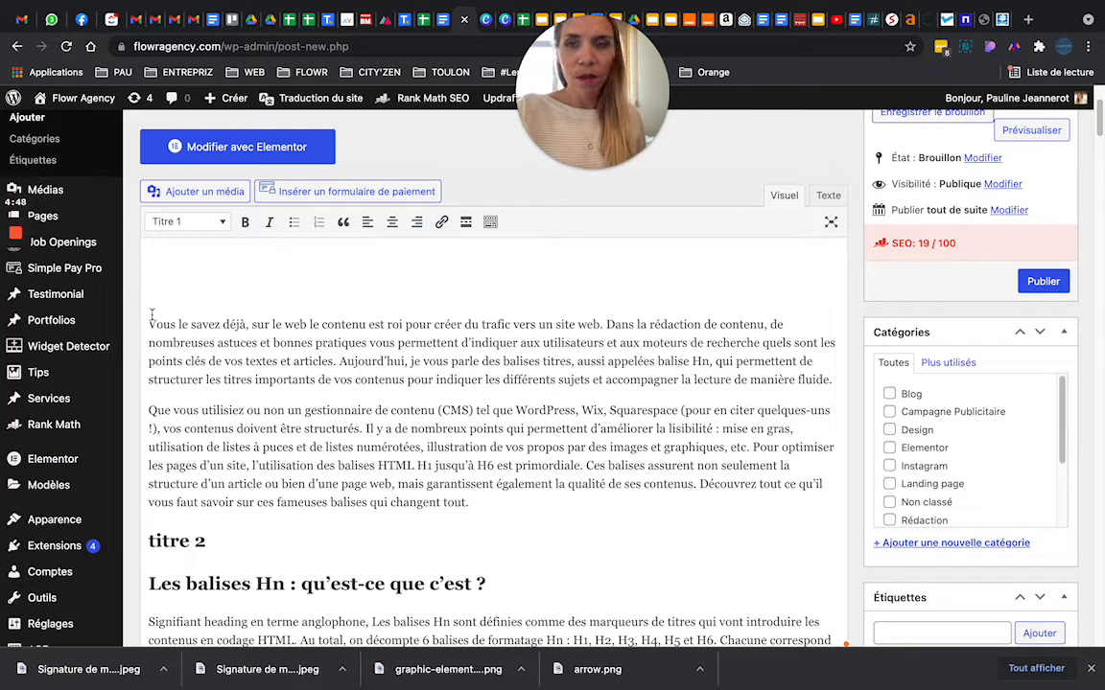
key(BackSpace)
key(BackSpace)
drag(208, 485, 150, 480)
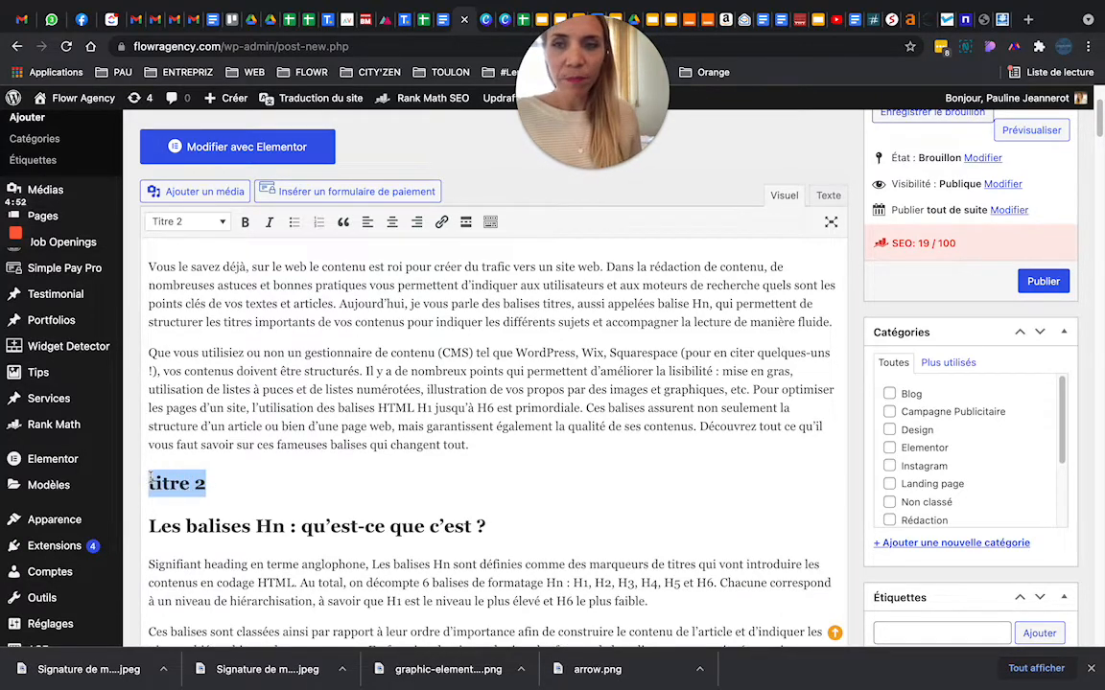
key(BackSpace)
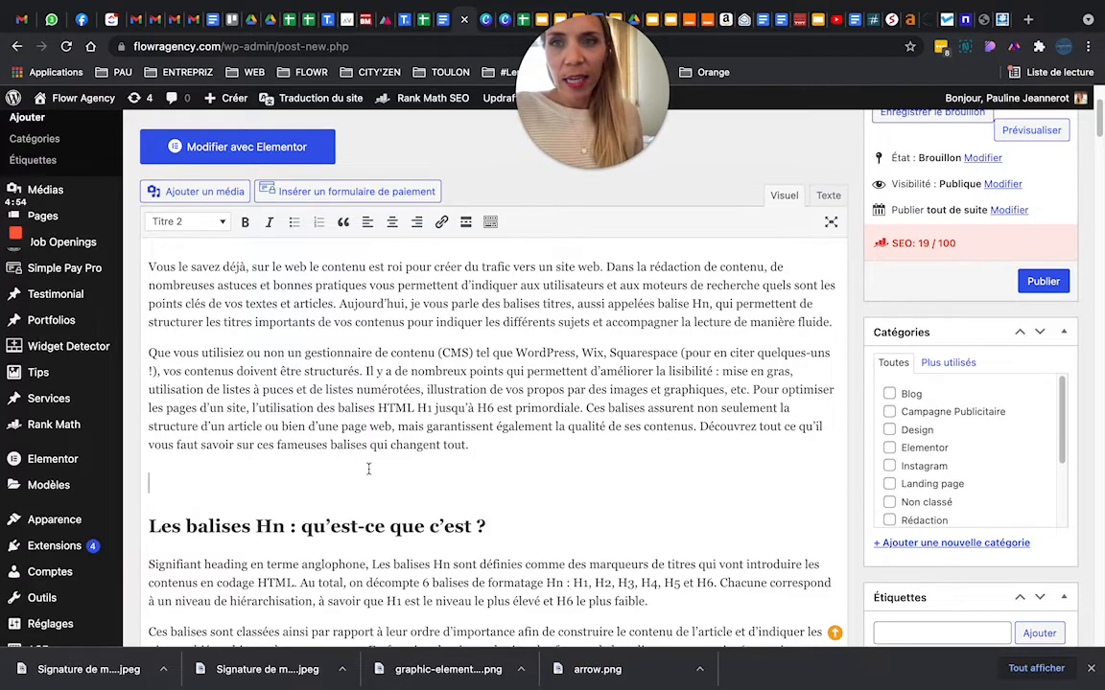
Set "balise titre" as the post's focus keyword in the Rank Math SEO settings
scroll(368, 468, down, 20)
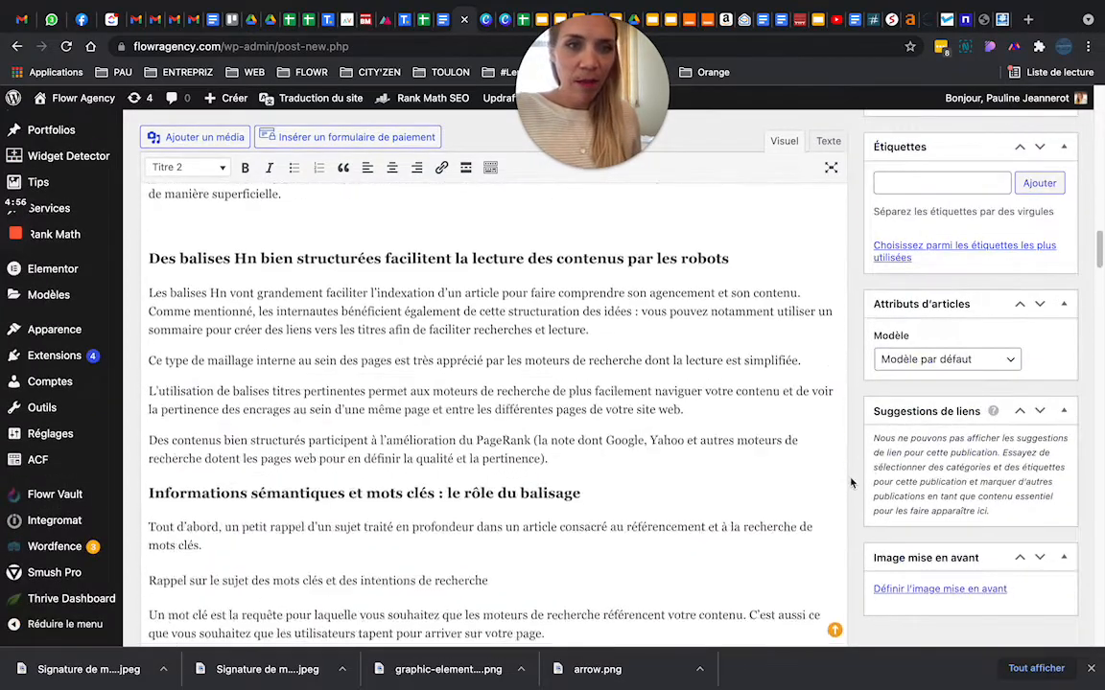
scroll(668, 518, down, 20)
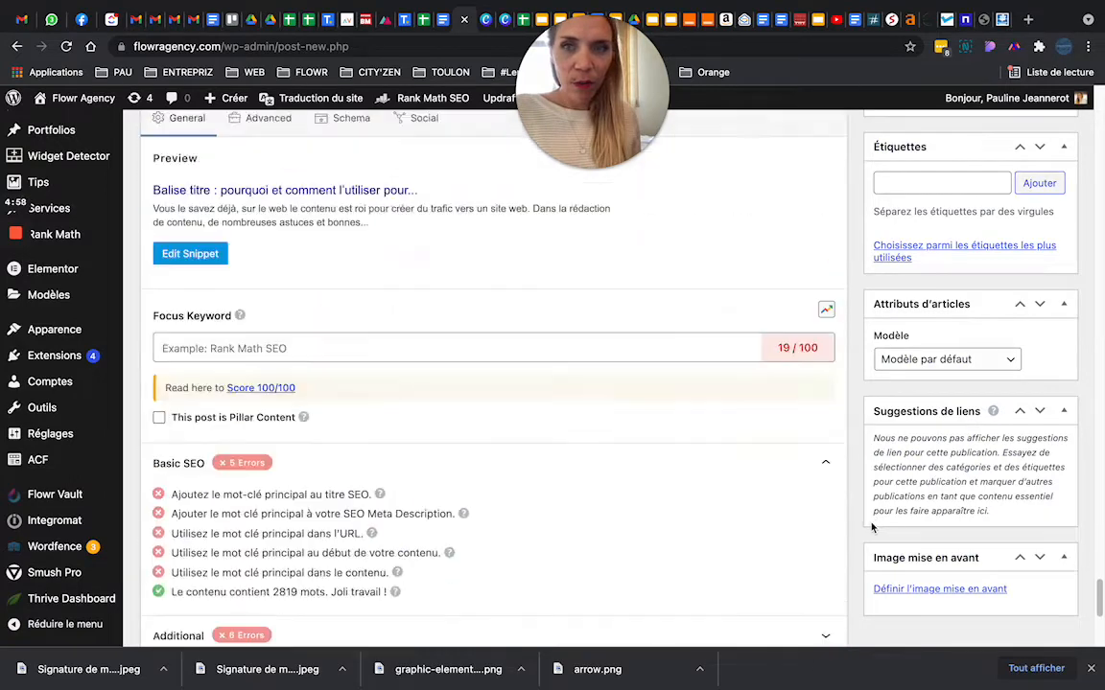
click(373, 306)
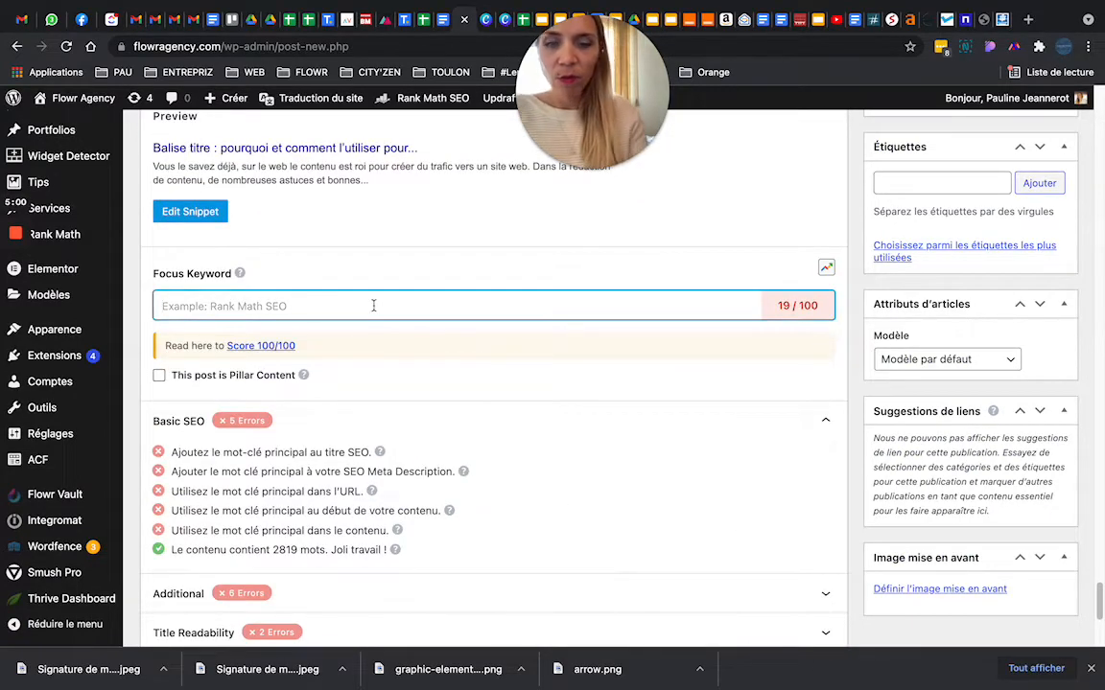
text(balise tit)
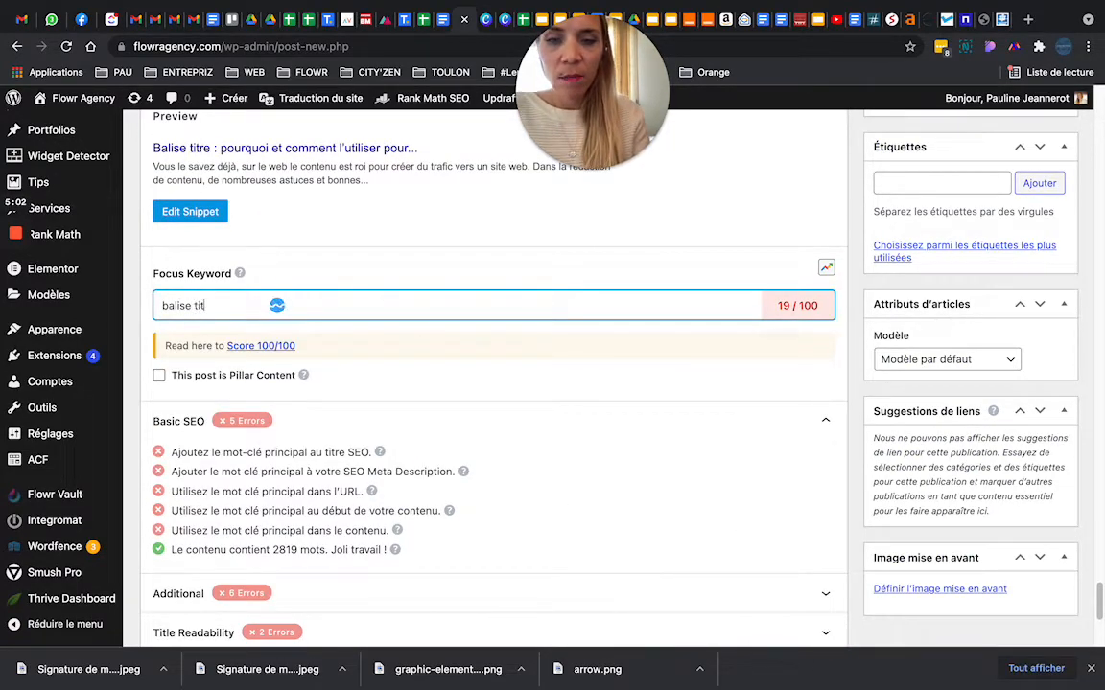
text(re)
key(Return)
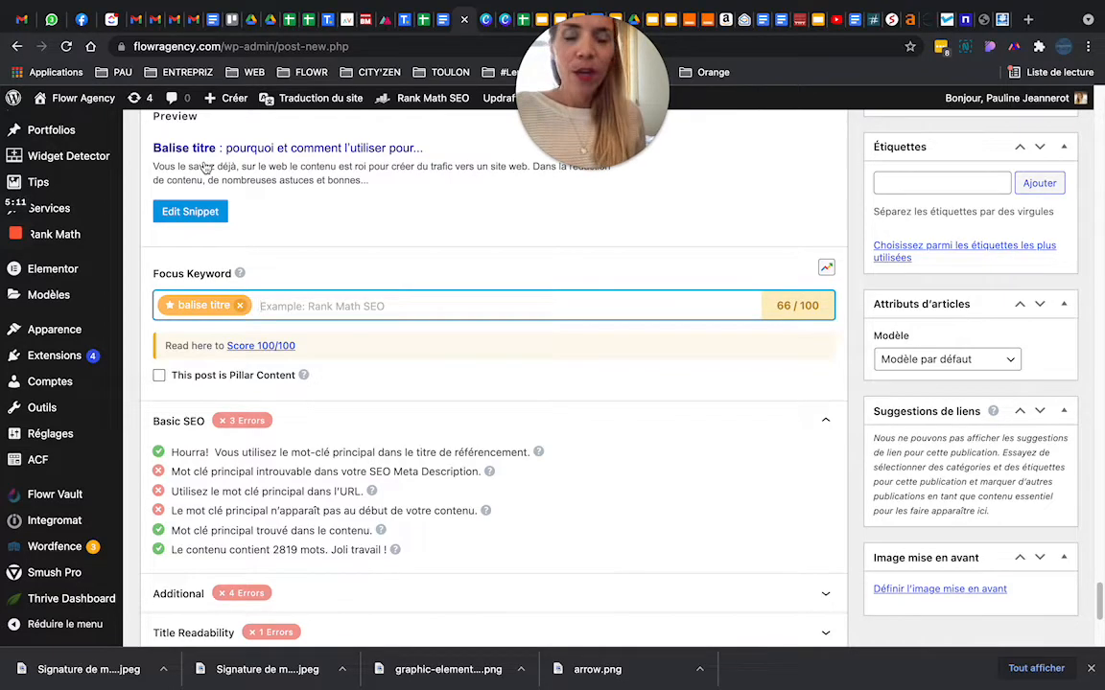
Review the title, permalink and description in the post's search snippet editor
scroll(311, 228, up, 3)
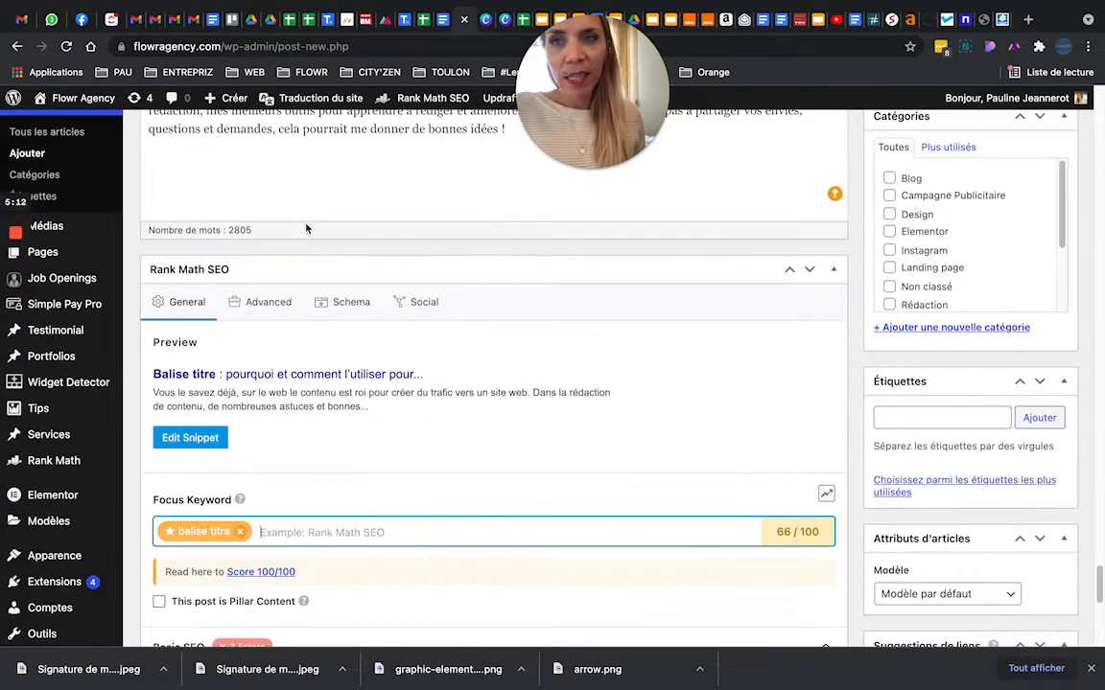
click(197, 439)
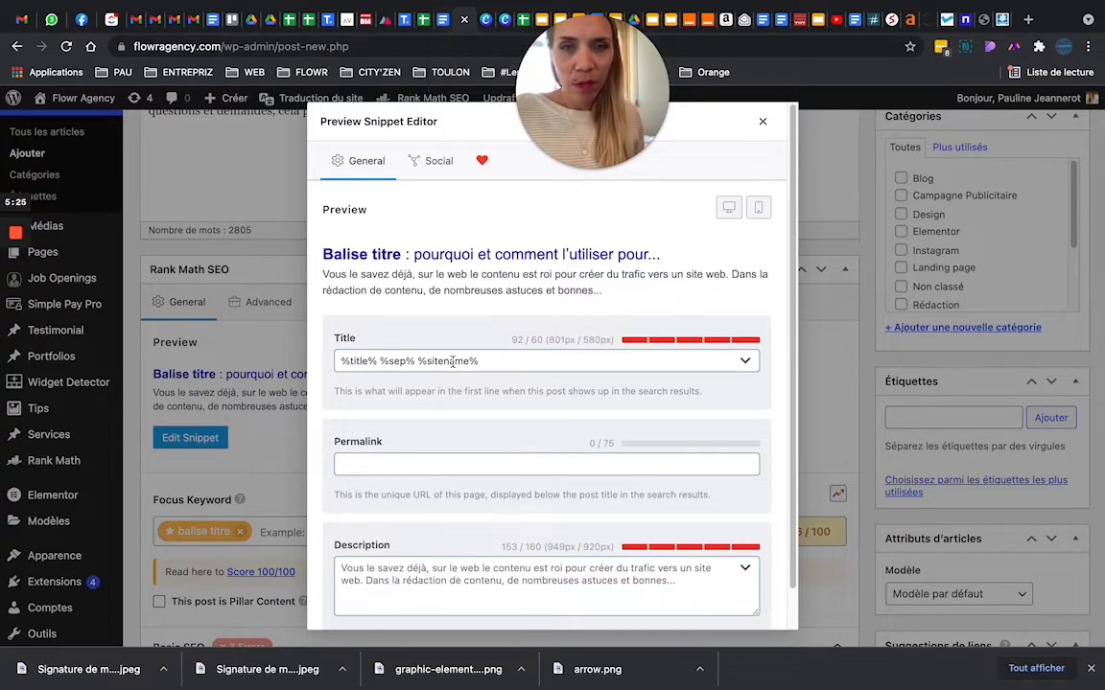
click(764, 122)
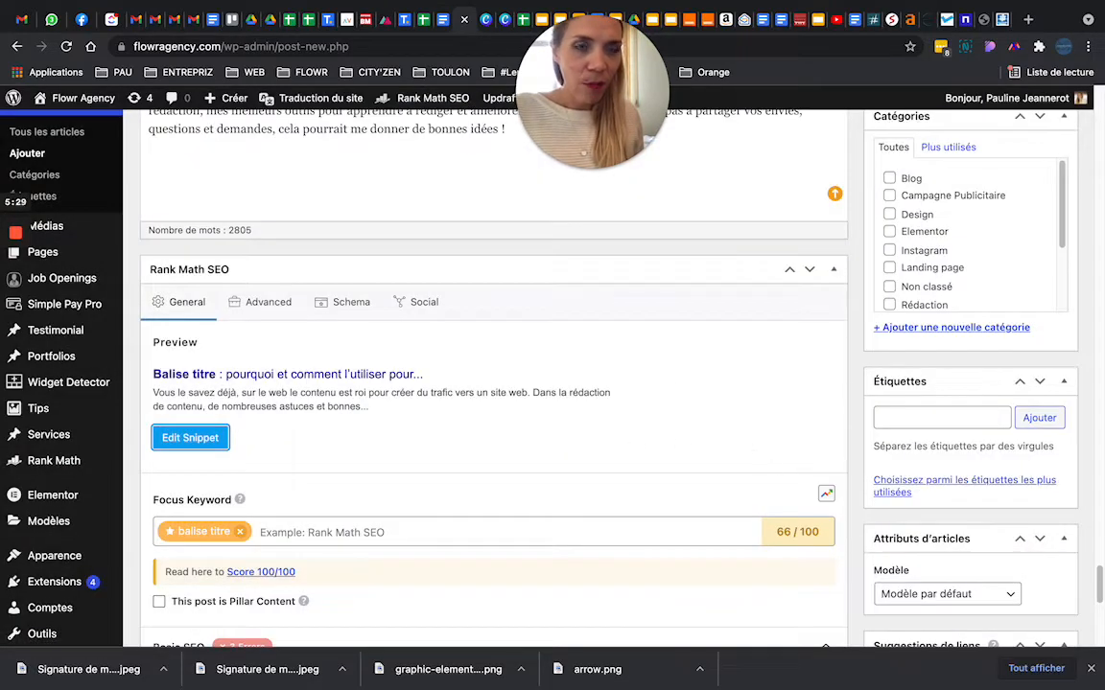
Save the post as a draft and open its preview
scroll(884, 418, up, 5)
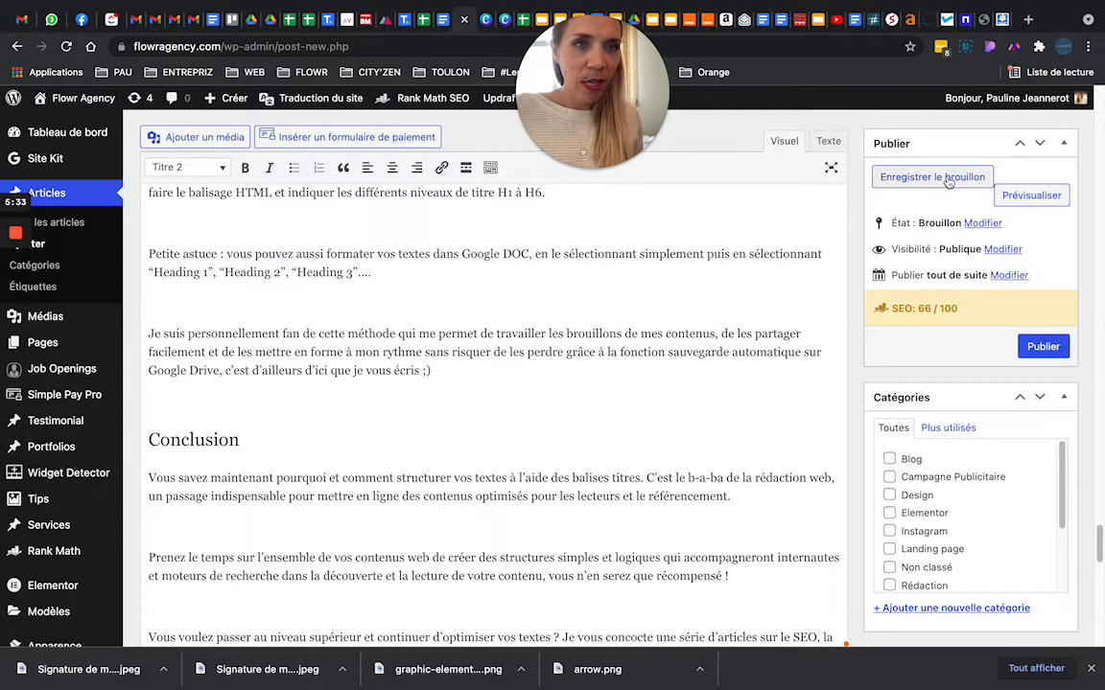
click(1022, 197)
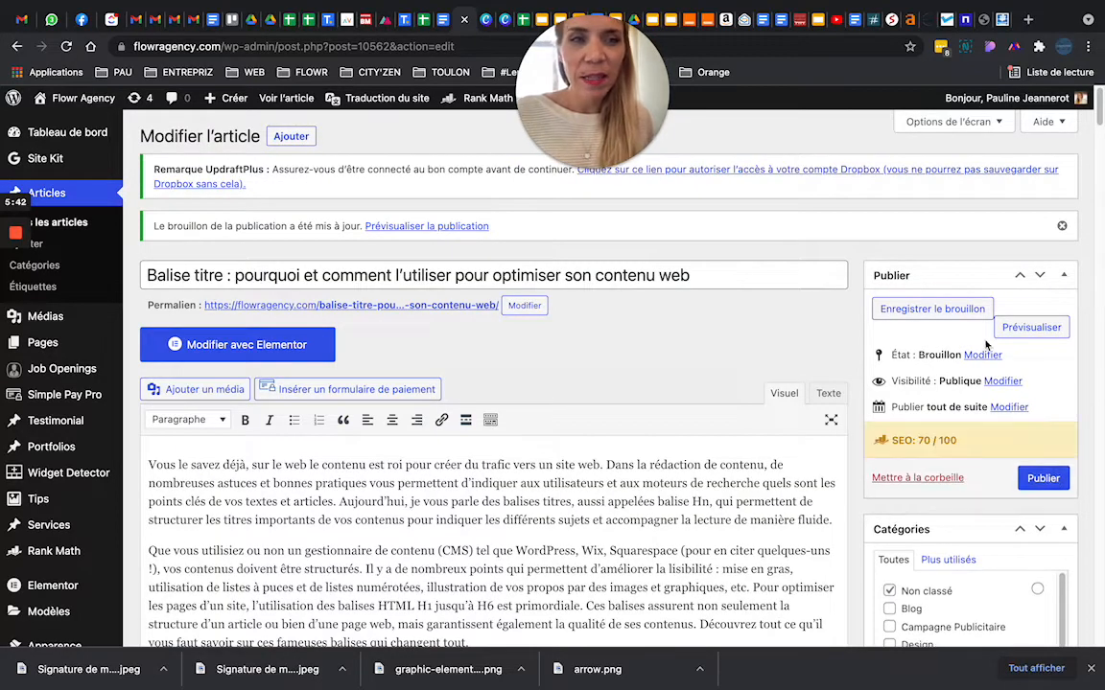
click(1028, 329)
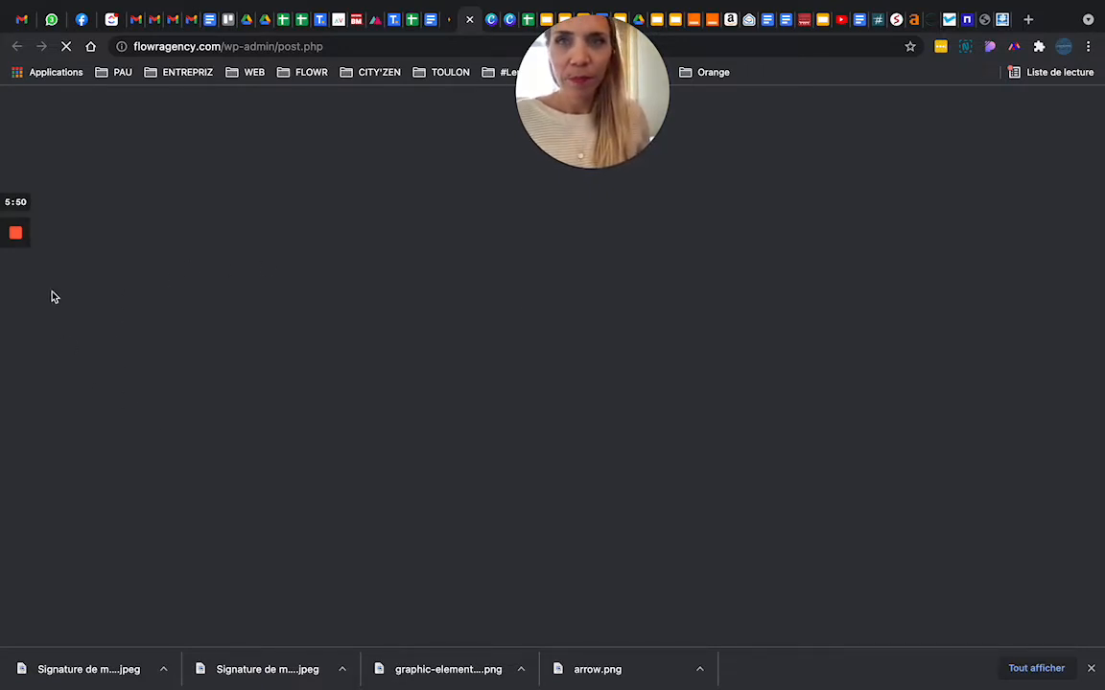
Return to the post editor and assign the categories Blog and Rédaction to the post, removing Non classé
click(448, 19)
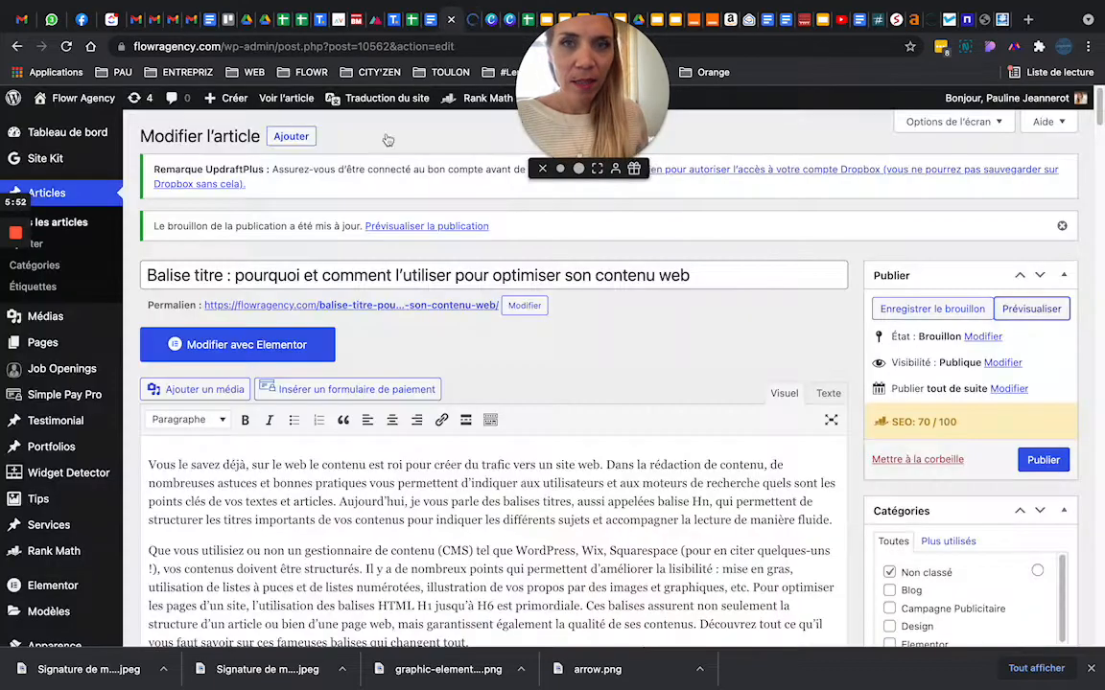
scroll(958, 595, down, 3)
scroll(959, 595, up, 3)
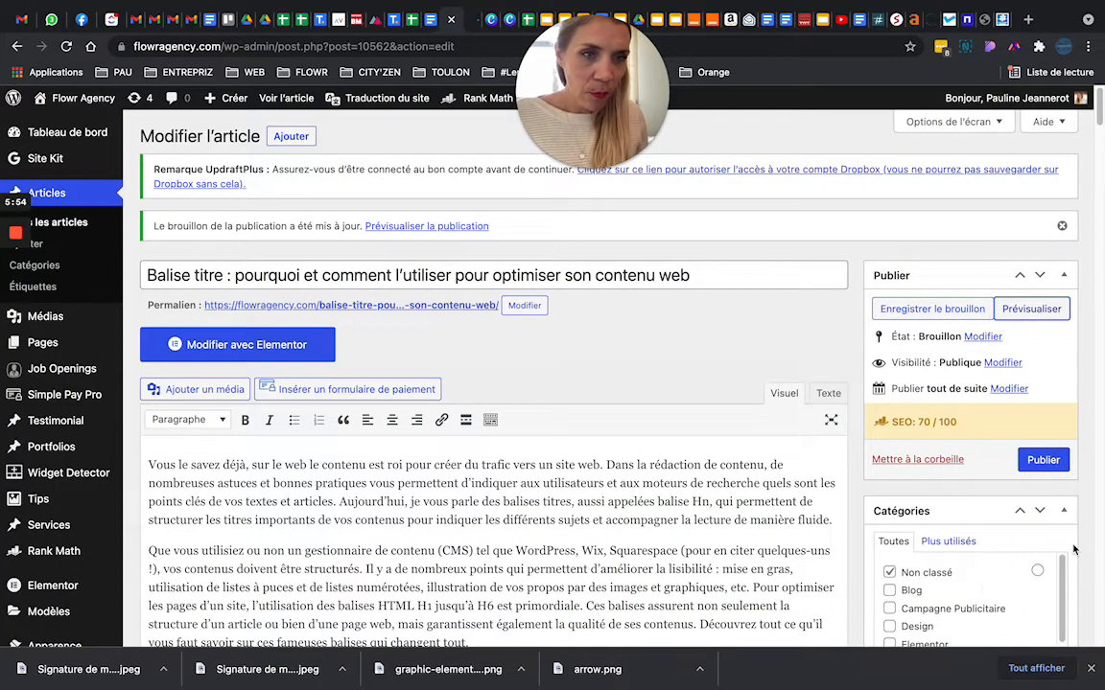
scroll(1064, 551, down, 1)
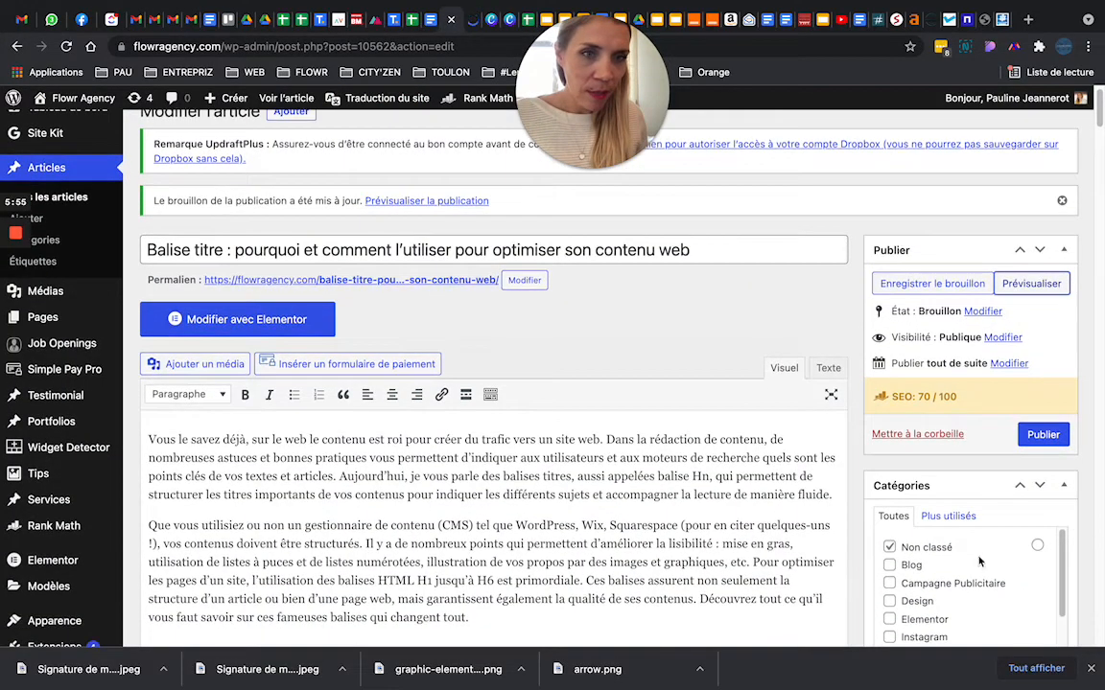
click(890, 566)
click(889, 547)
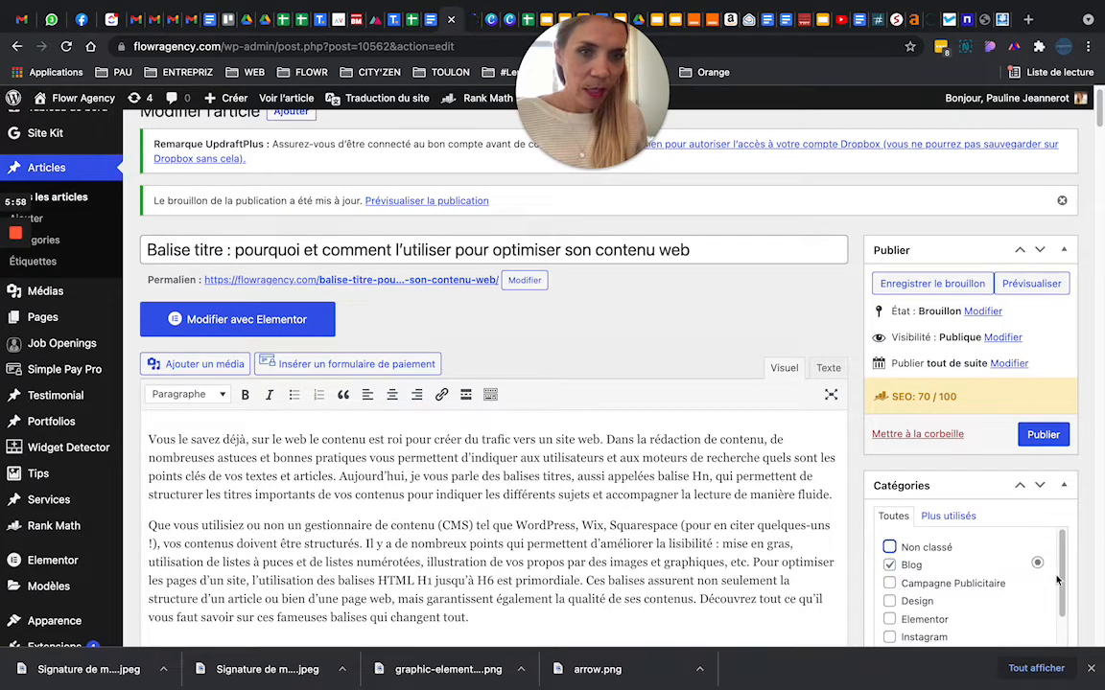
scroll(1036, 566, down, 3)
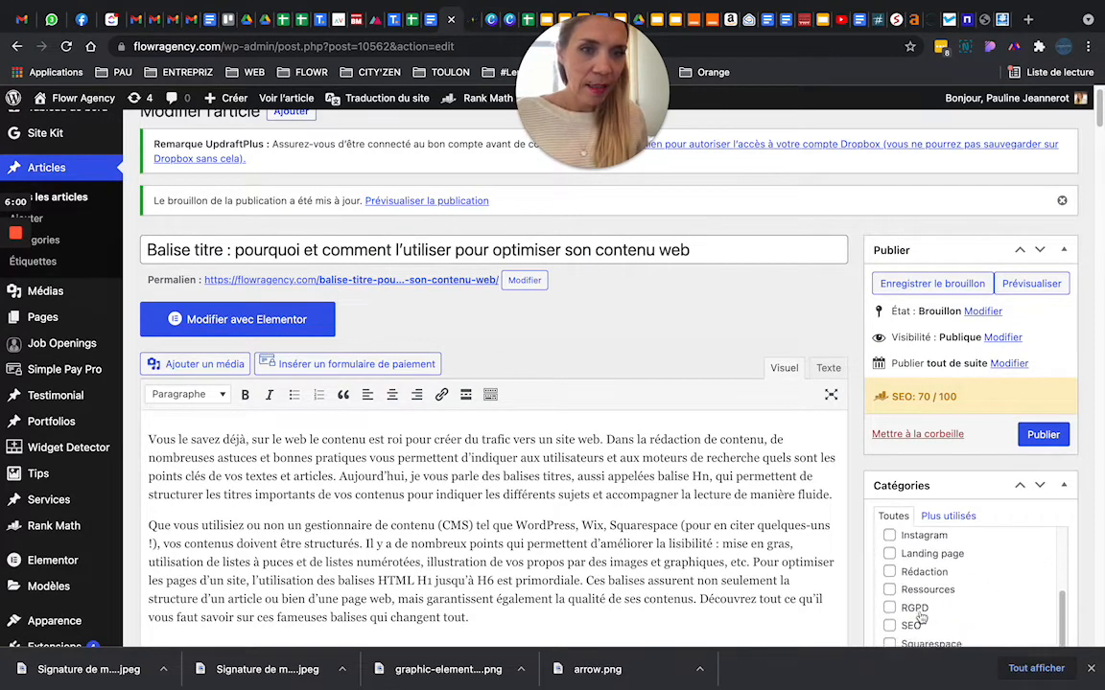
click(890, 571)
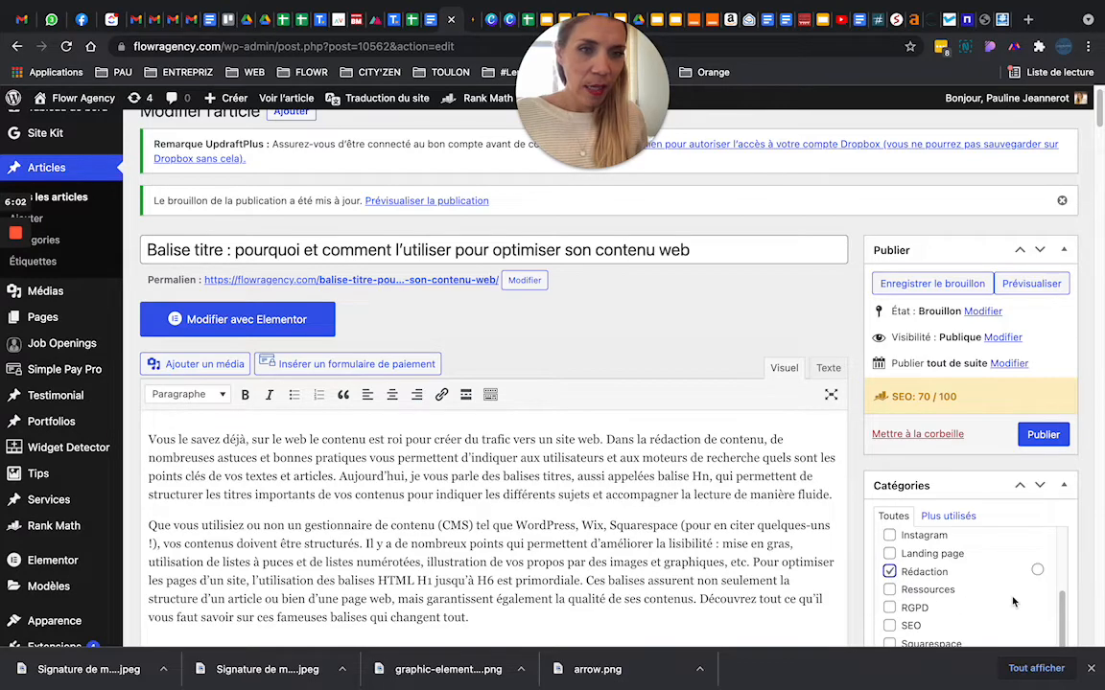
scroll(959, 575, down, 3)
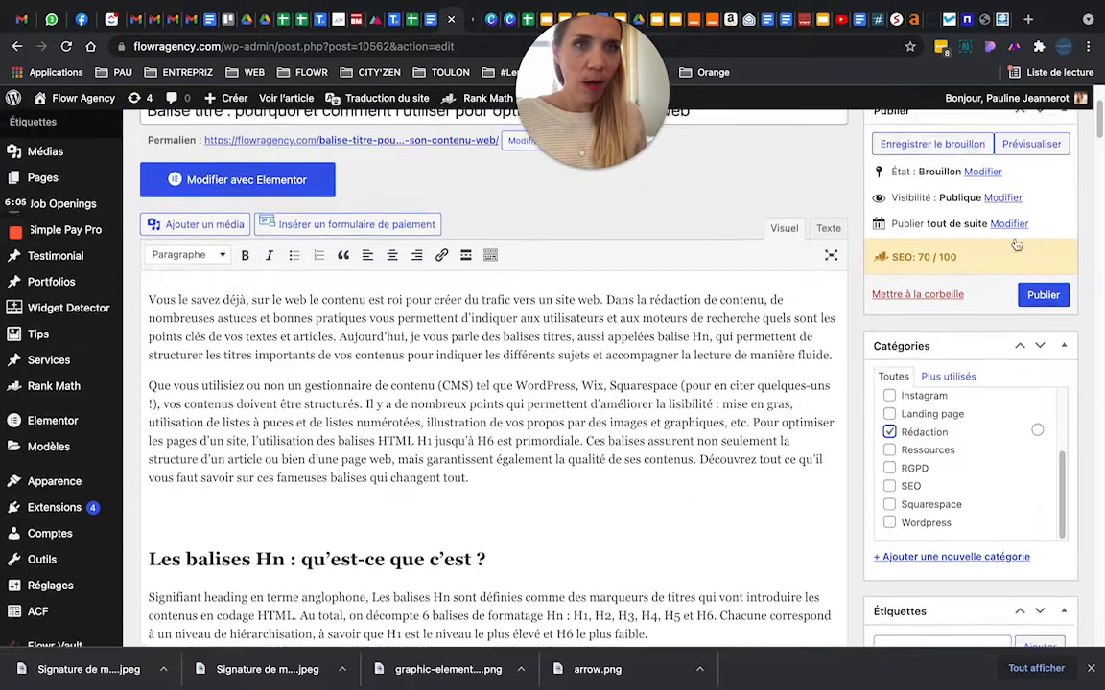
Go to the draft's preview and examine the article header, the Sommaire table of contents and the introduction
scroll(1016, 245, up, 2)
click(1031, 224)
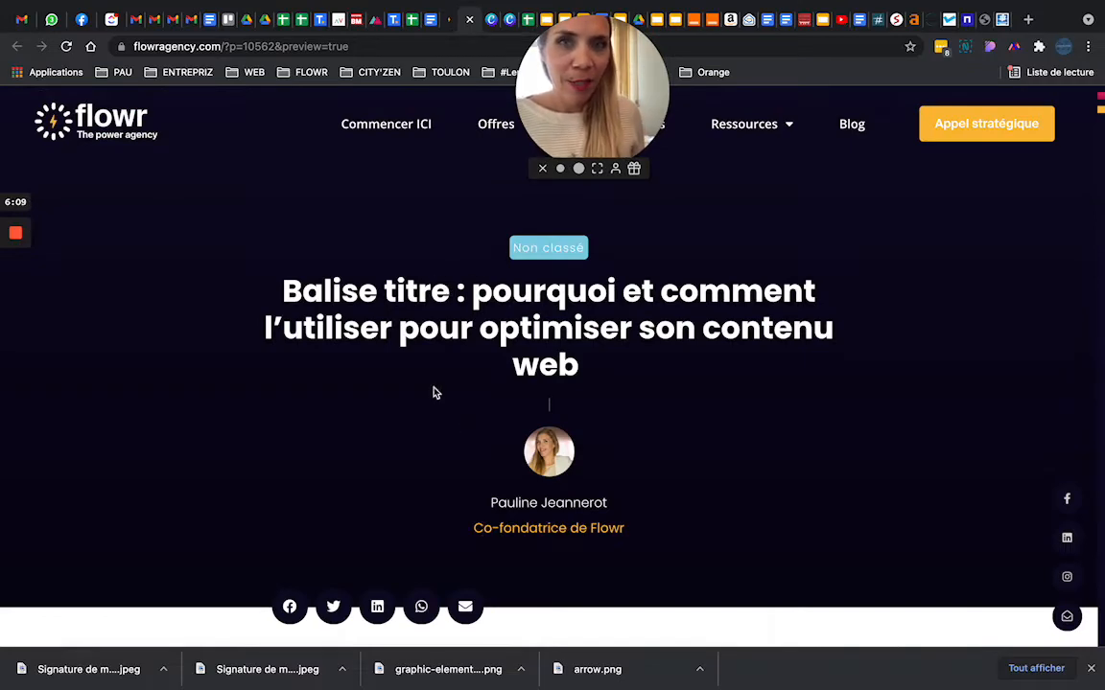
scroll(468, 459, down, 5)
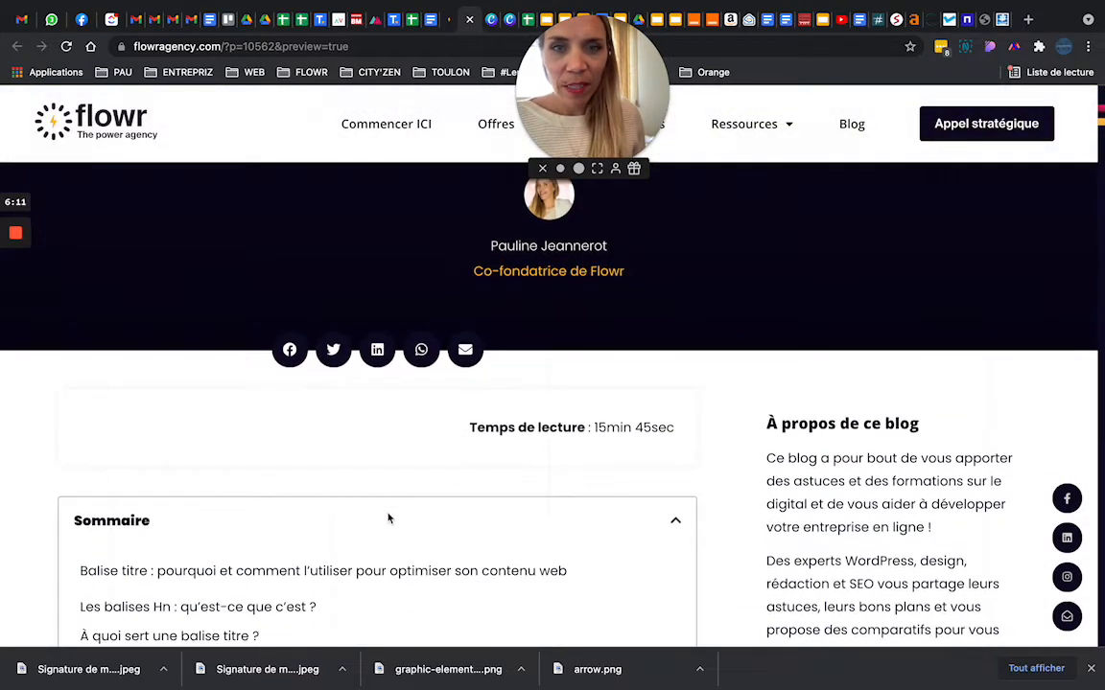
scroll(219, 498, down, 2)
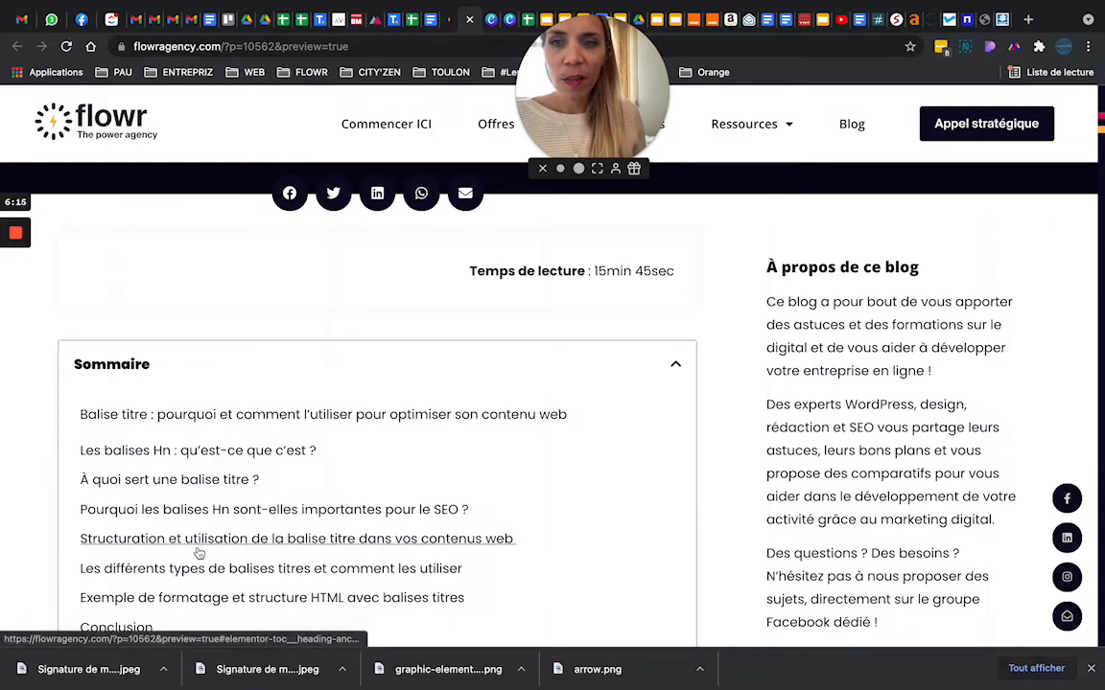
scroll(221, 509, down, 5)
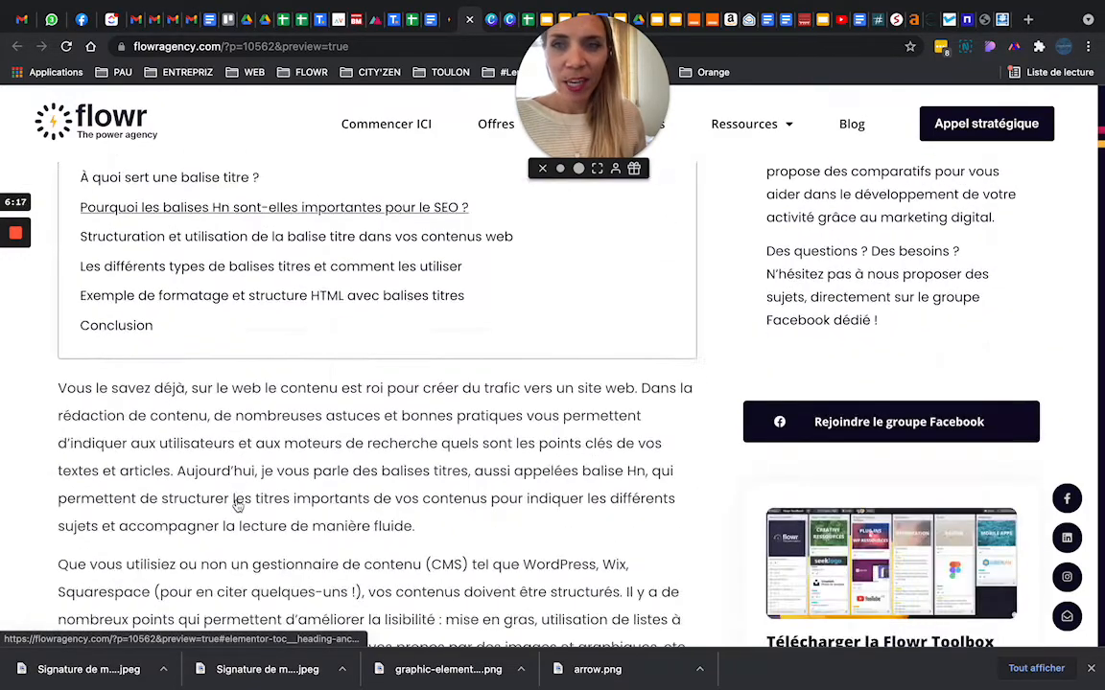
scroll(216, 311, up, 2)
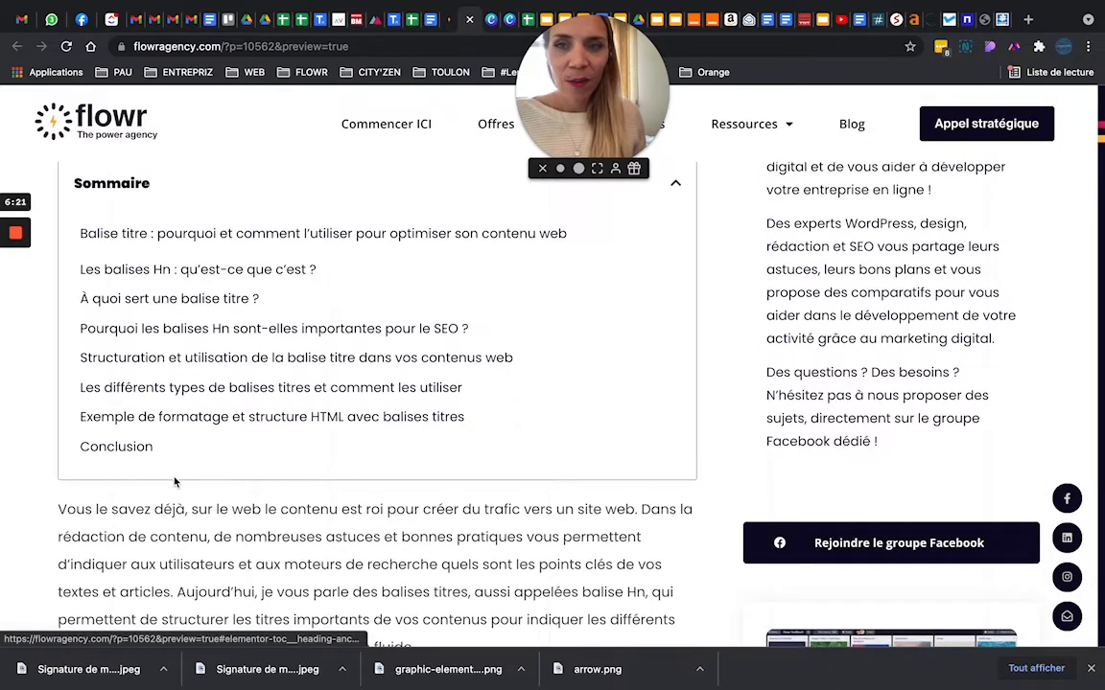
scroll(354, 491, down, 6)
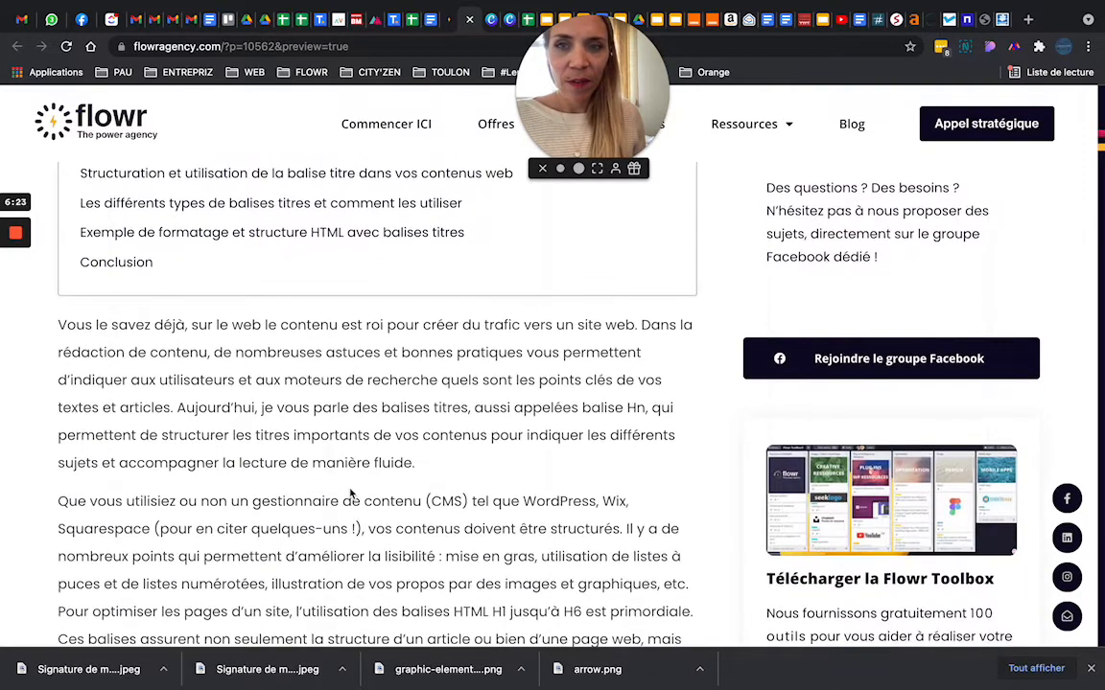
Examine the heading hierarchy in the preview from "Les balises Hn : qu'est-ce que c'est ?" through the section on the tags' importance for SEO
drag(102, 540, 422, 538)
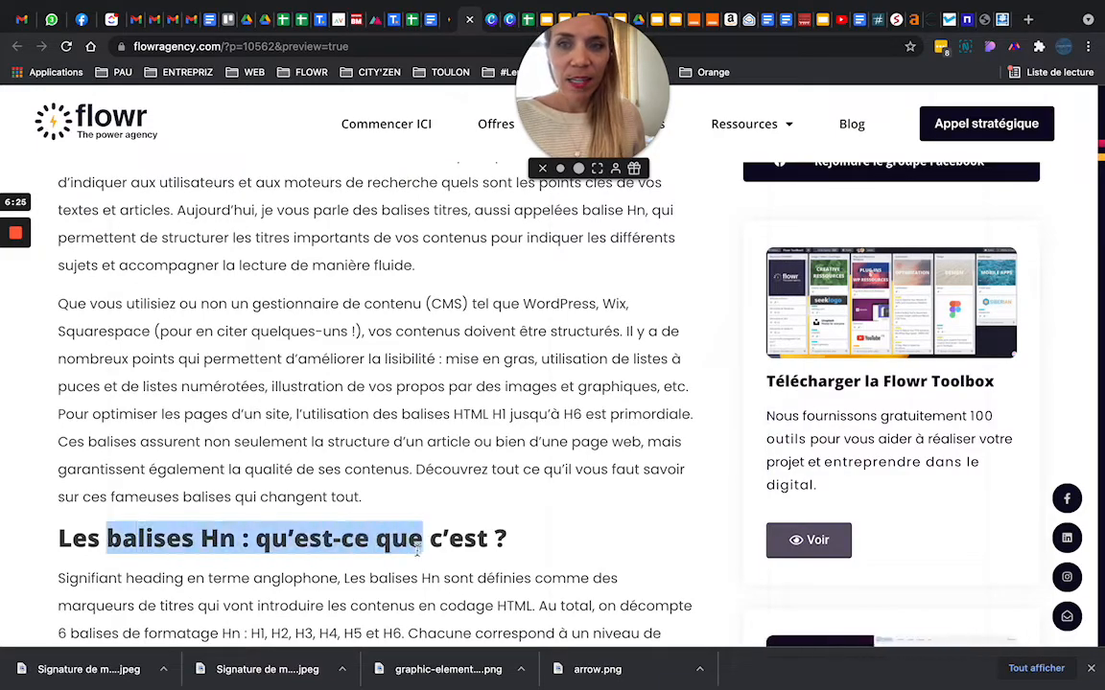
scroll(312, 517, down, 6)
scroll(312, 517, down, 2)
drag(422, 459, 185, 458)
scroll(222, 491, down, 3)
scroll(219, 489, down, 1)
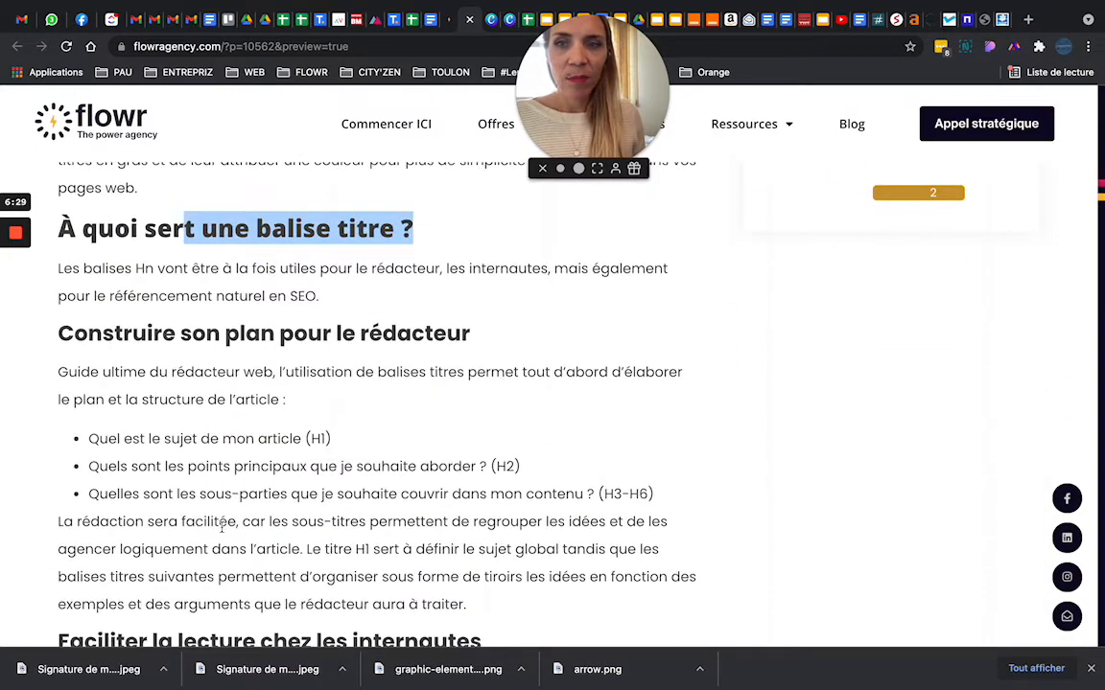
scroll(222, 526, down, 4)
scroll(232, 523, down, 9)
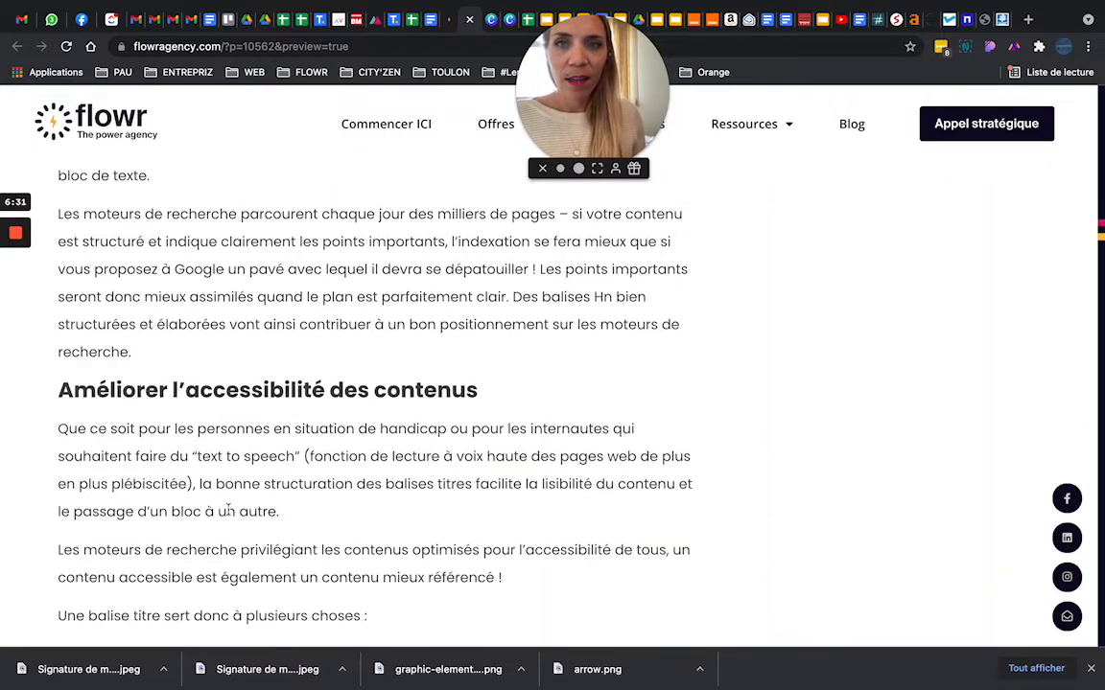
scroll(240, 513, down, 6)
scroll(293, 518, down, 6)
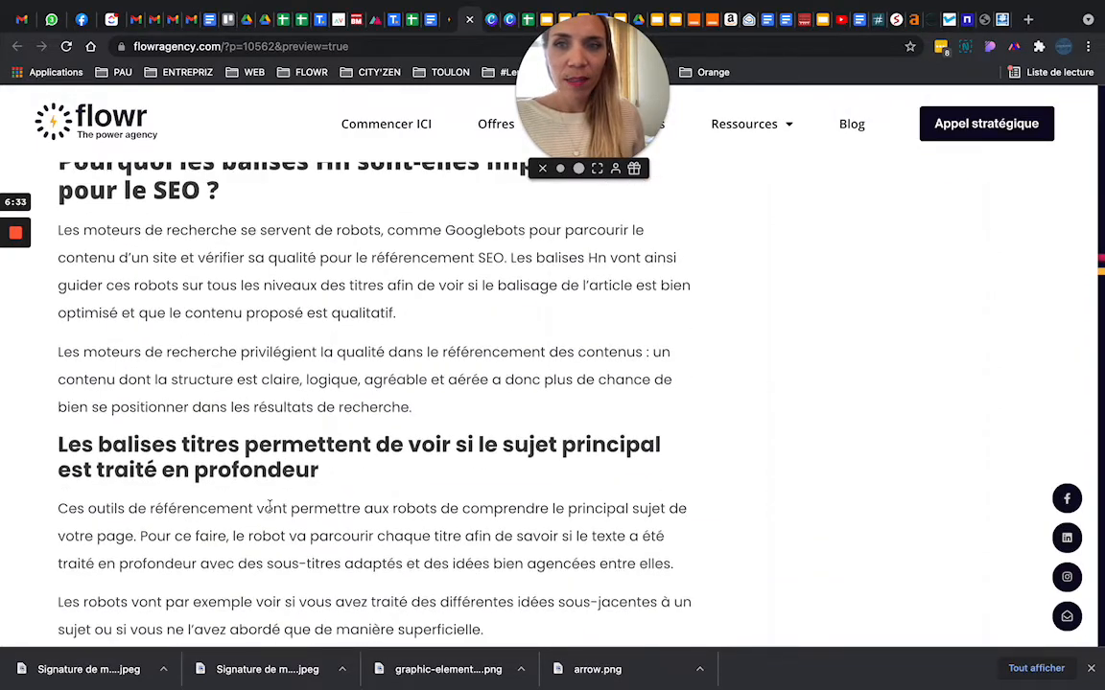
Examine the formatting and spacing of the preview's remaining sections down to "Exemple concret de structure d'article avec balises titres"
scroll(270, 505, down, 7)
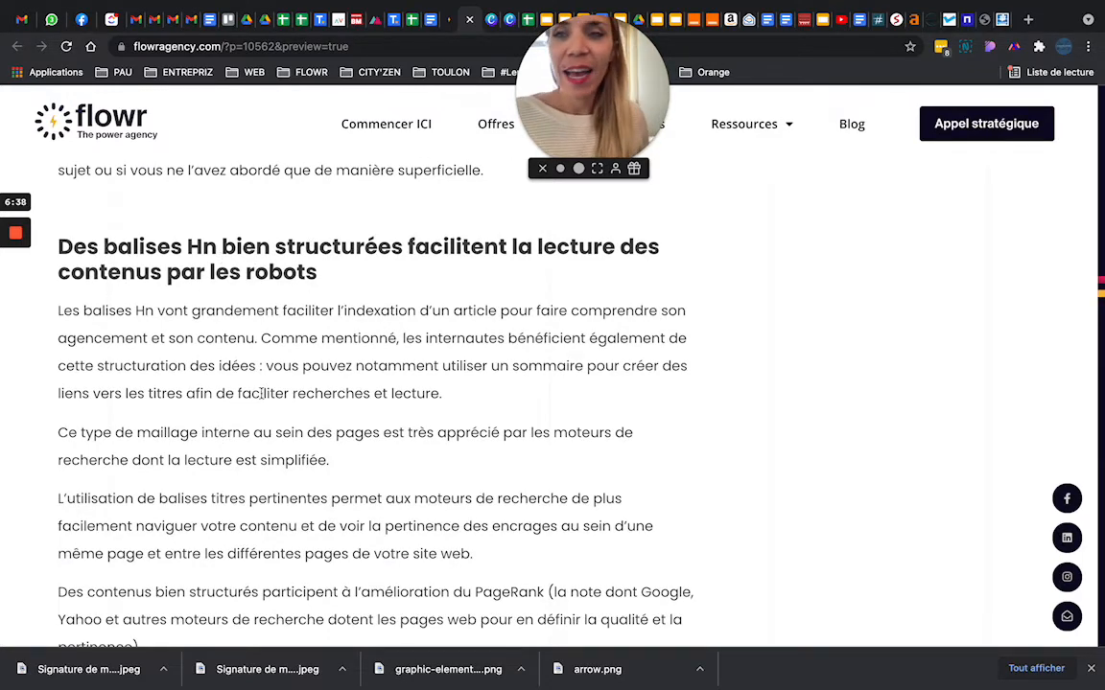
scroll(260, 393, down, 8)
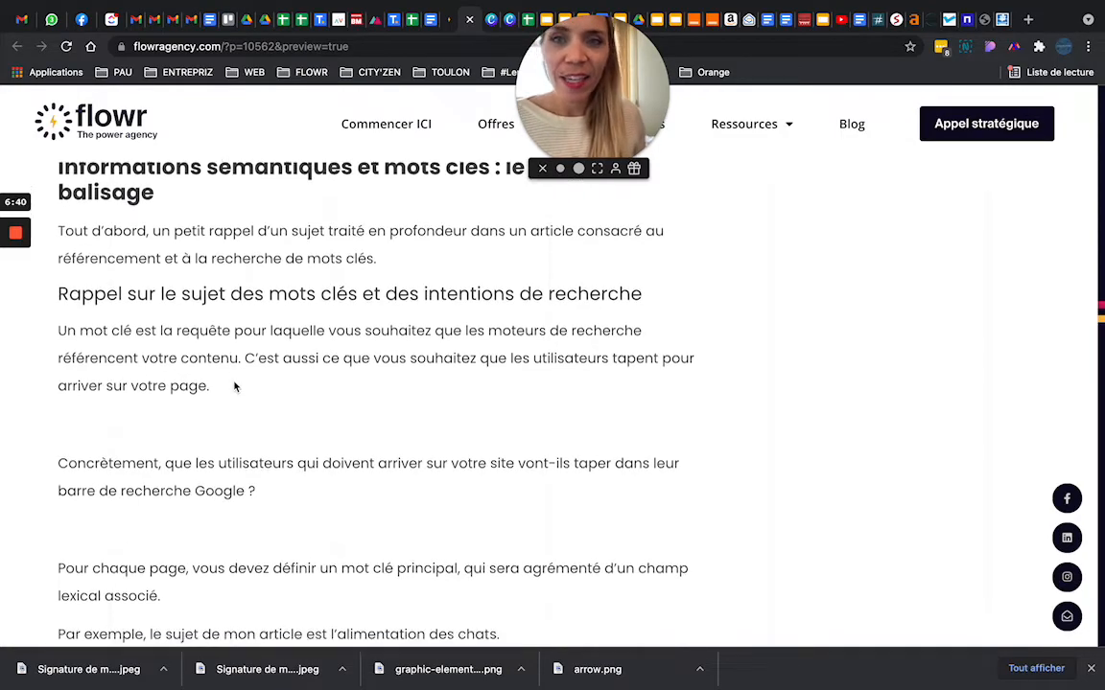
scroll(235, 387, down, 1)
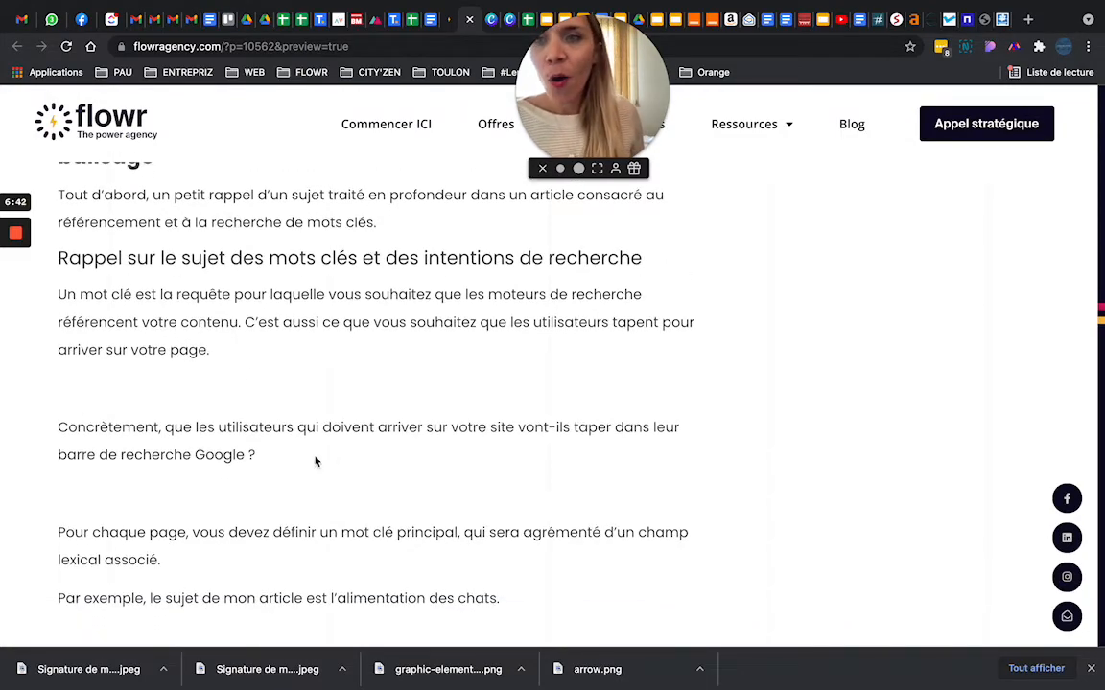
scroll(316, 462, down, 15)
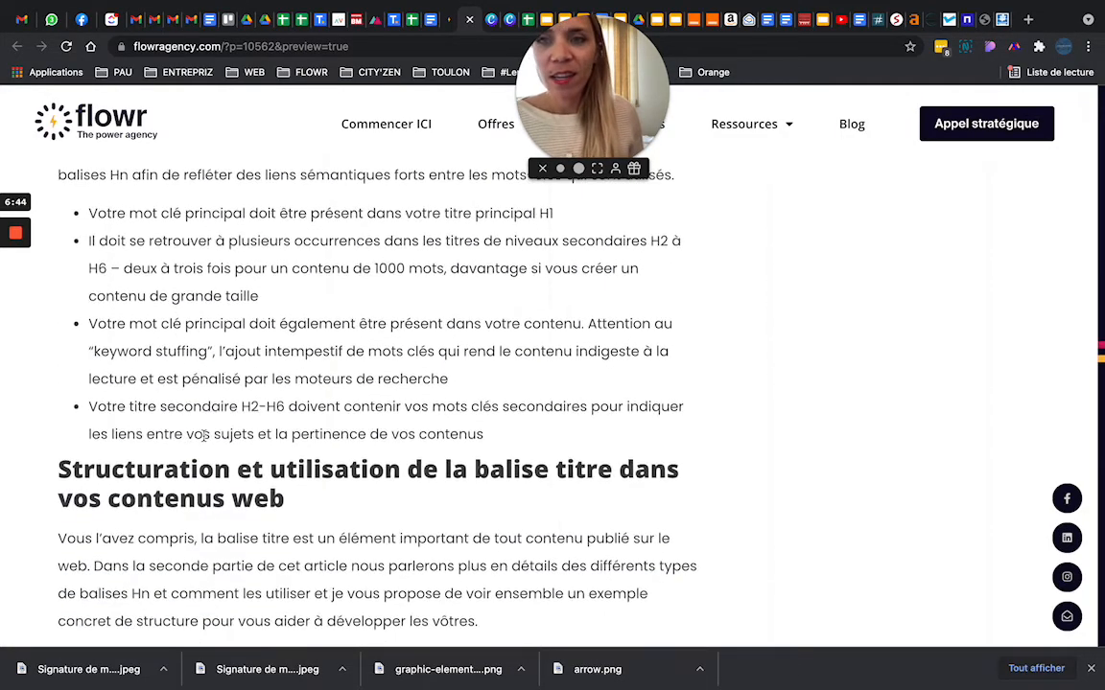
scroll(203, 436, down, 15)
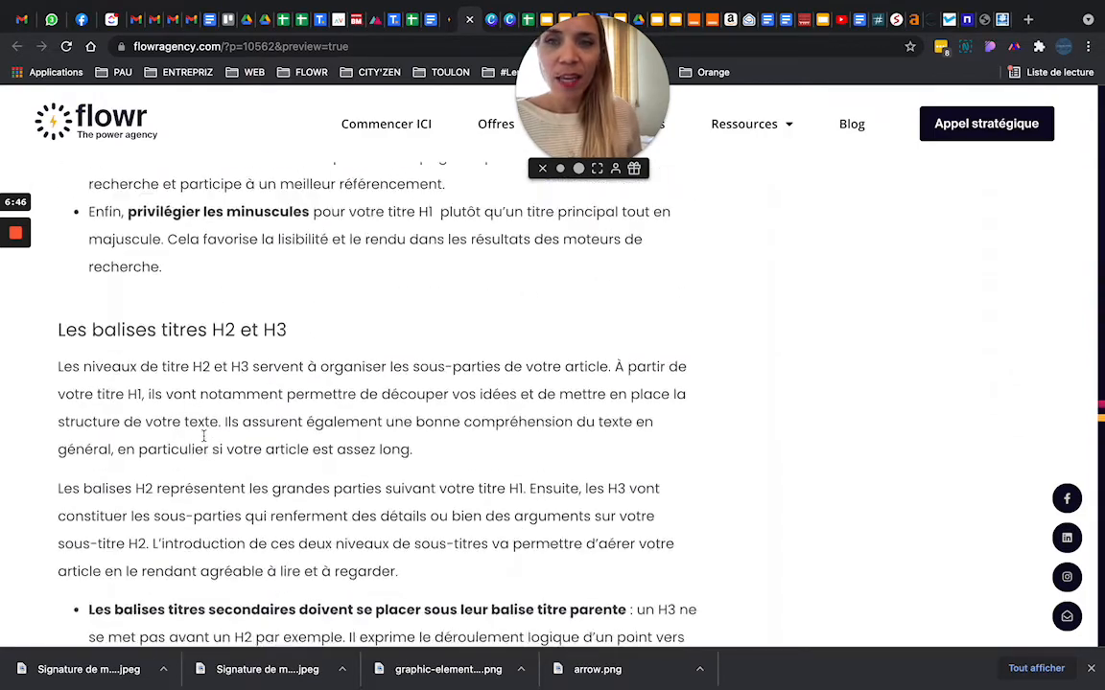
scroll(203, 436, down, 1)
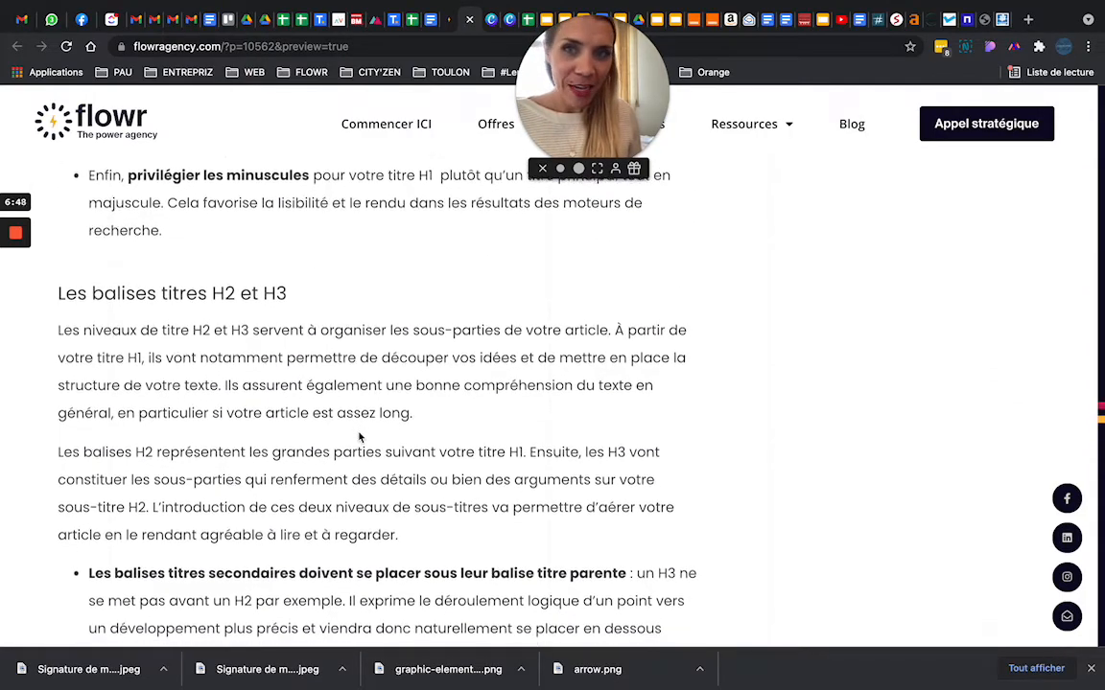
scroll(360, 437, down, 10)
scroll(360, 438, down, 7)
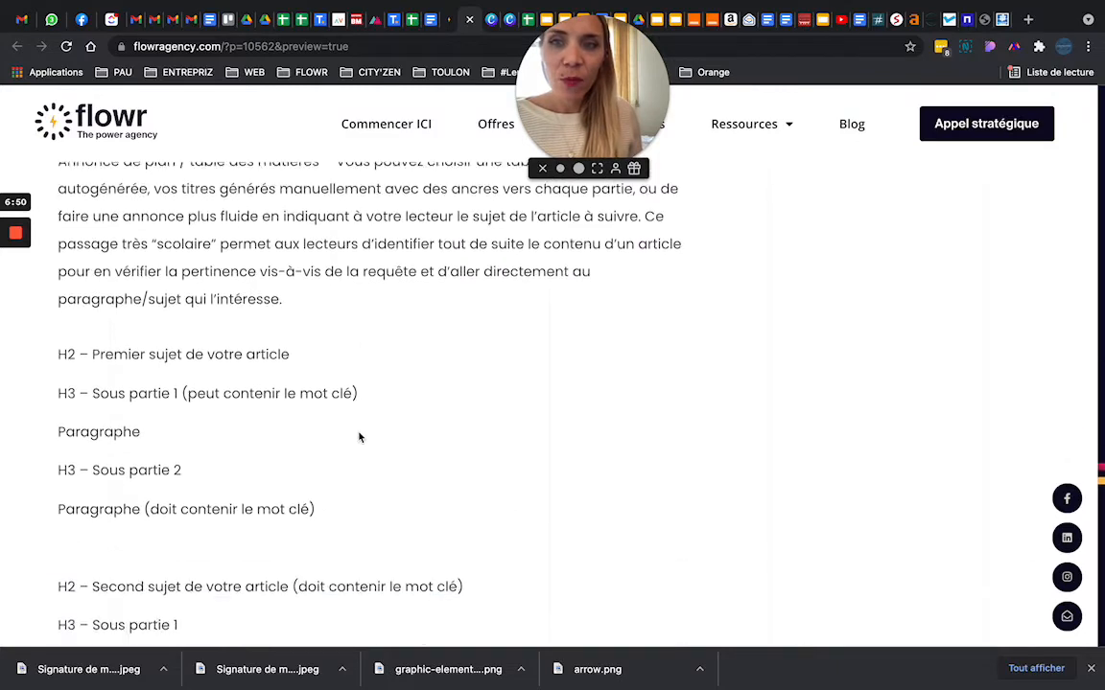
scroll(360, 437, down, 2)
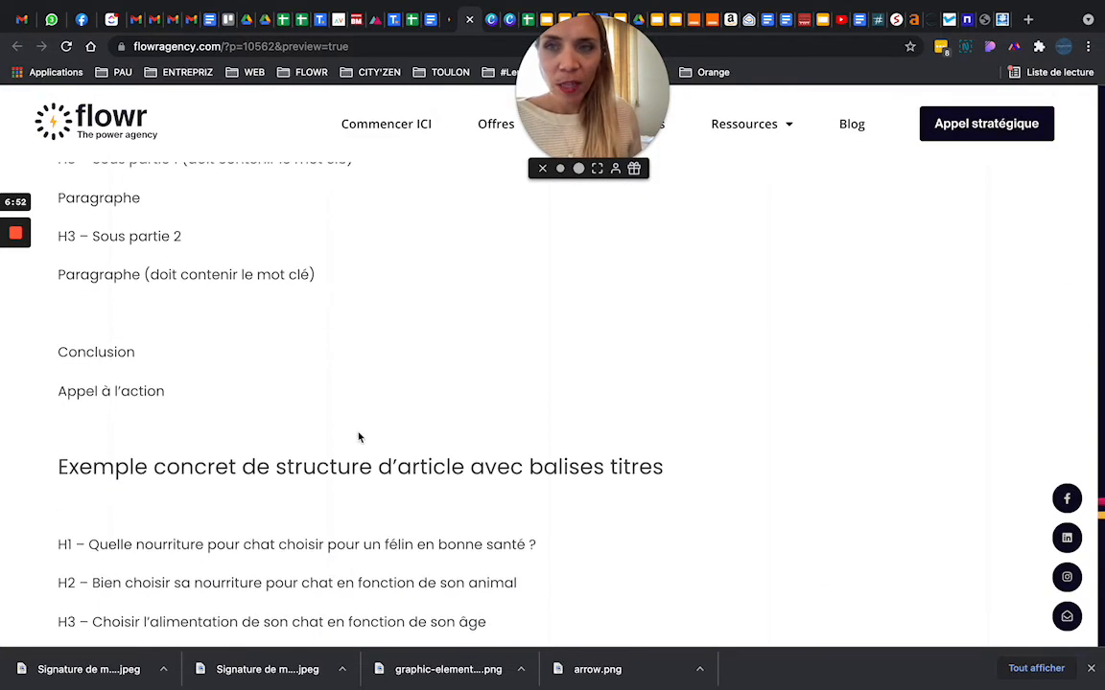
scroll(245, 405, down, 3)
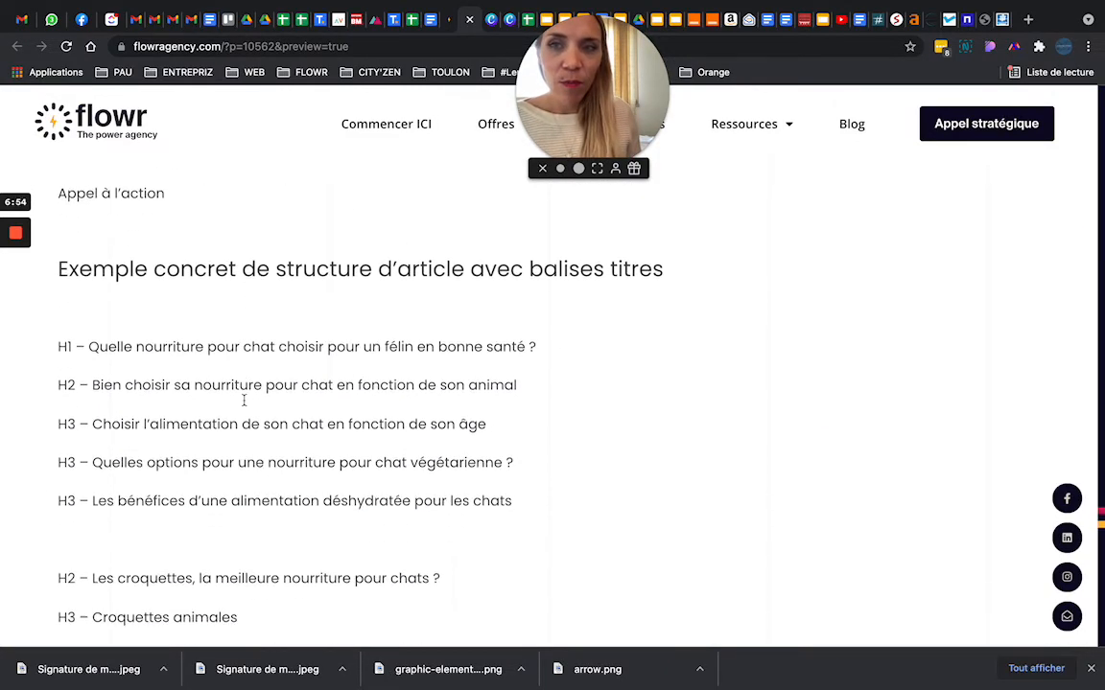